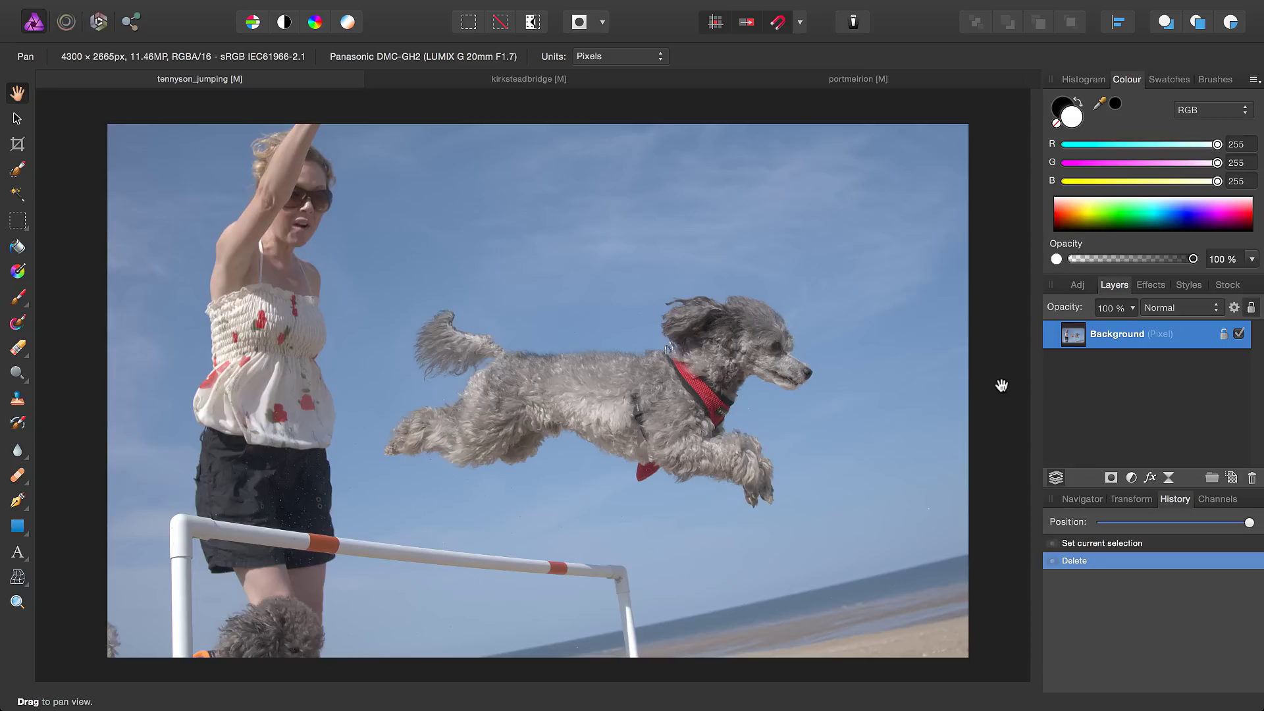
Step: Remove the woman, the hurdle and the second dog from the jumping photo with the Inpainting Brush, starting at about 196 px width
left_click(15, 474)
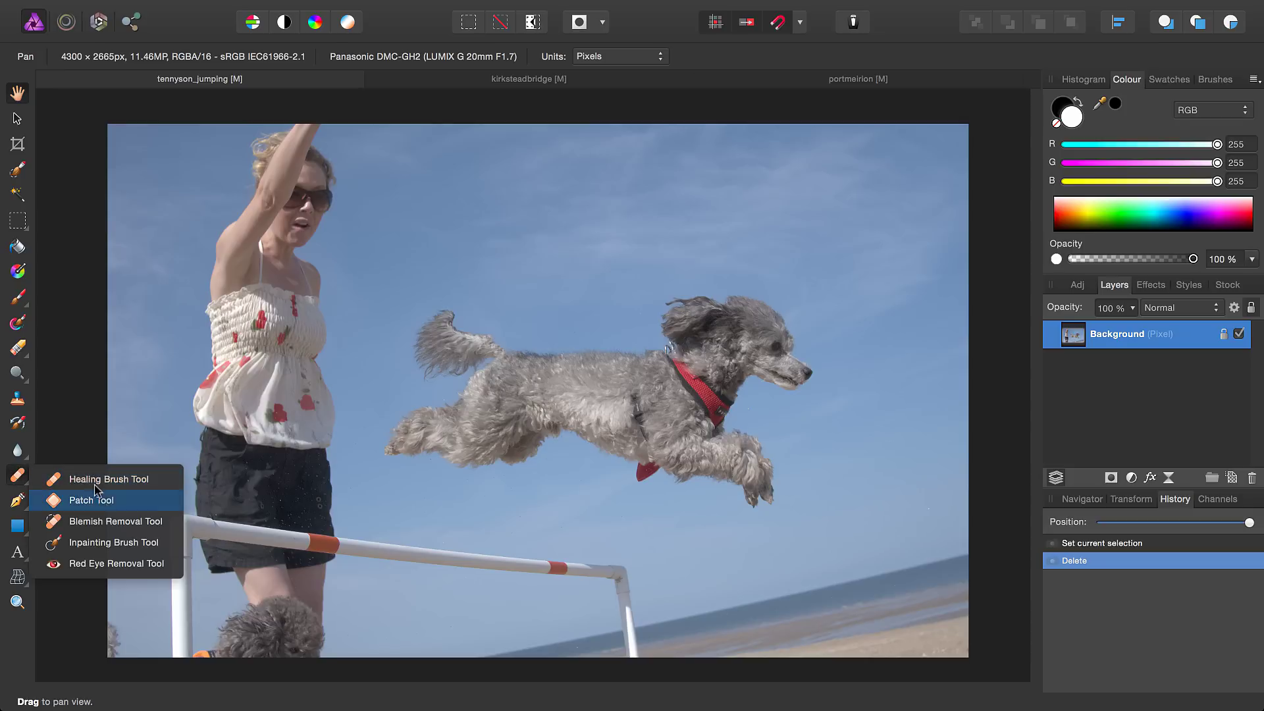
left_click(73, 534)
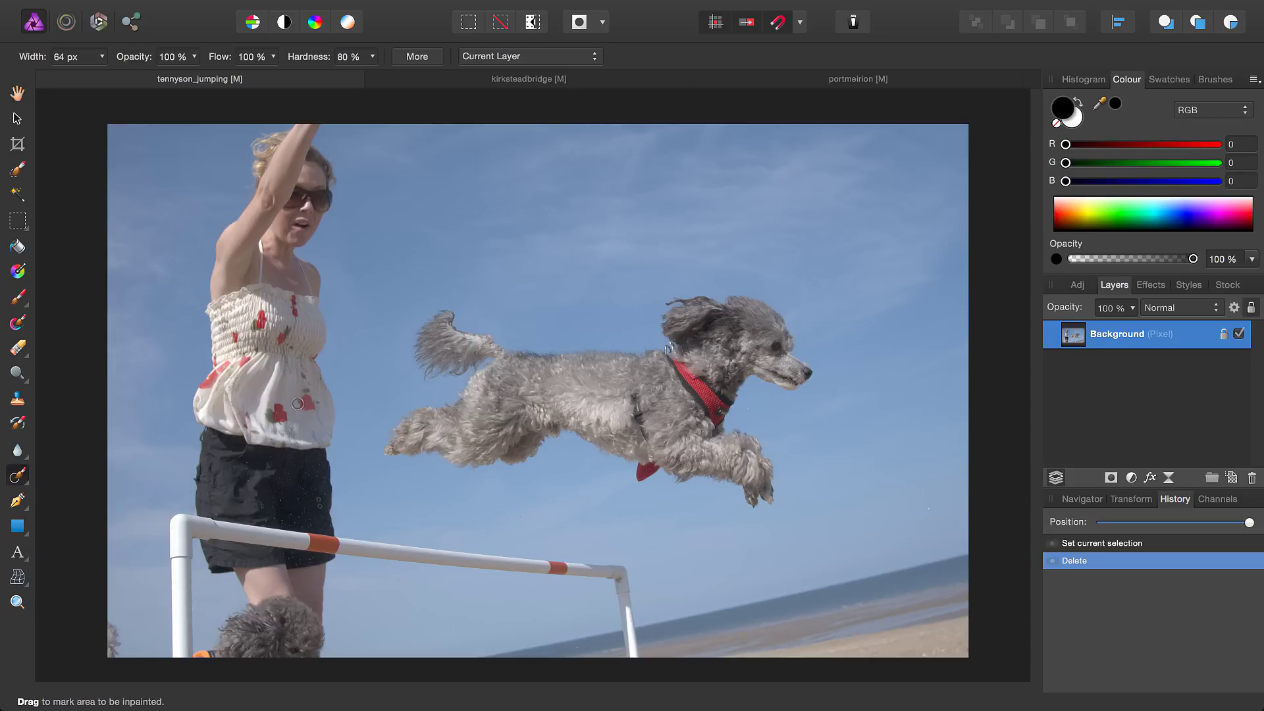
scroll(303, 403, "left", 4)
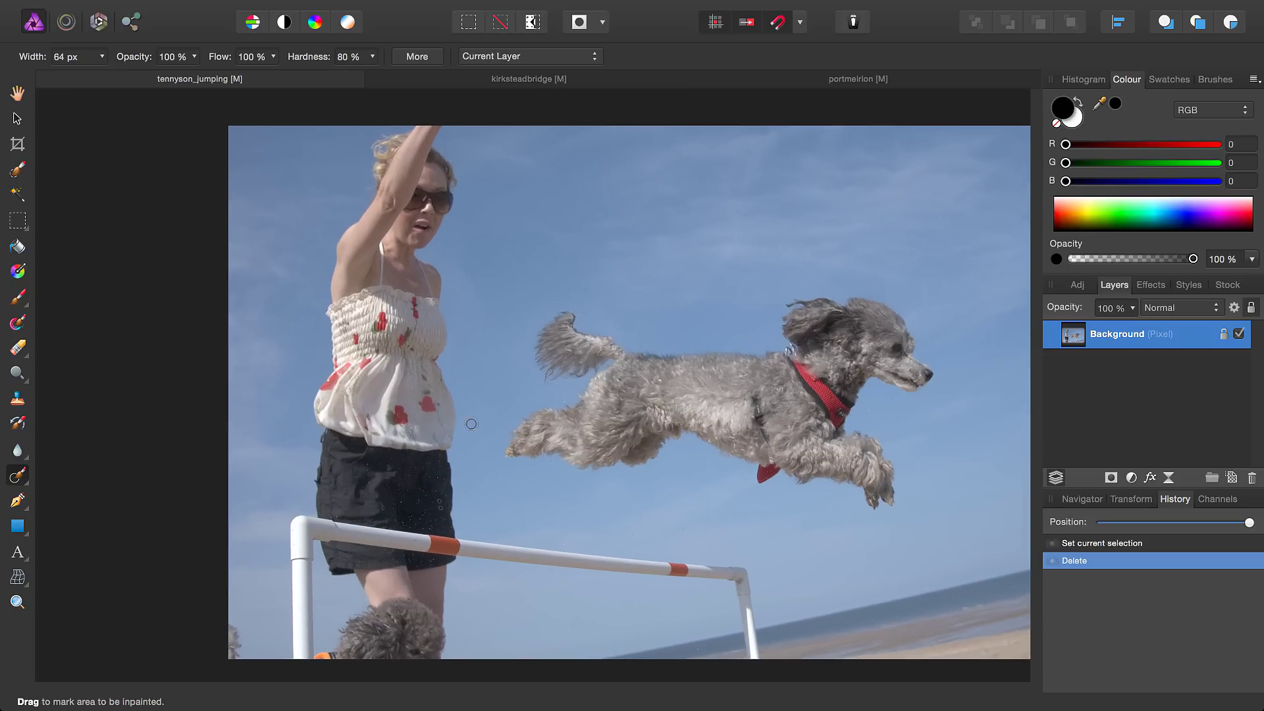
key("bracketright")
key("bracketright")
key("bracketright")
key("bracketright")
key("bracketright")
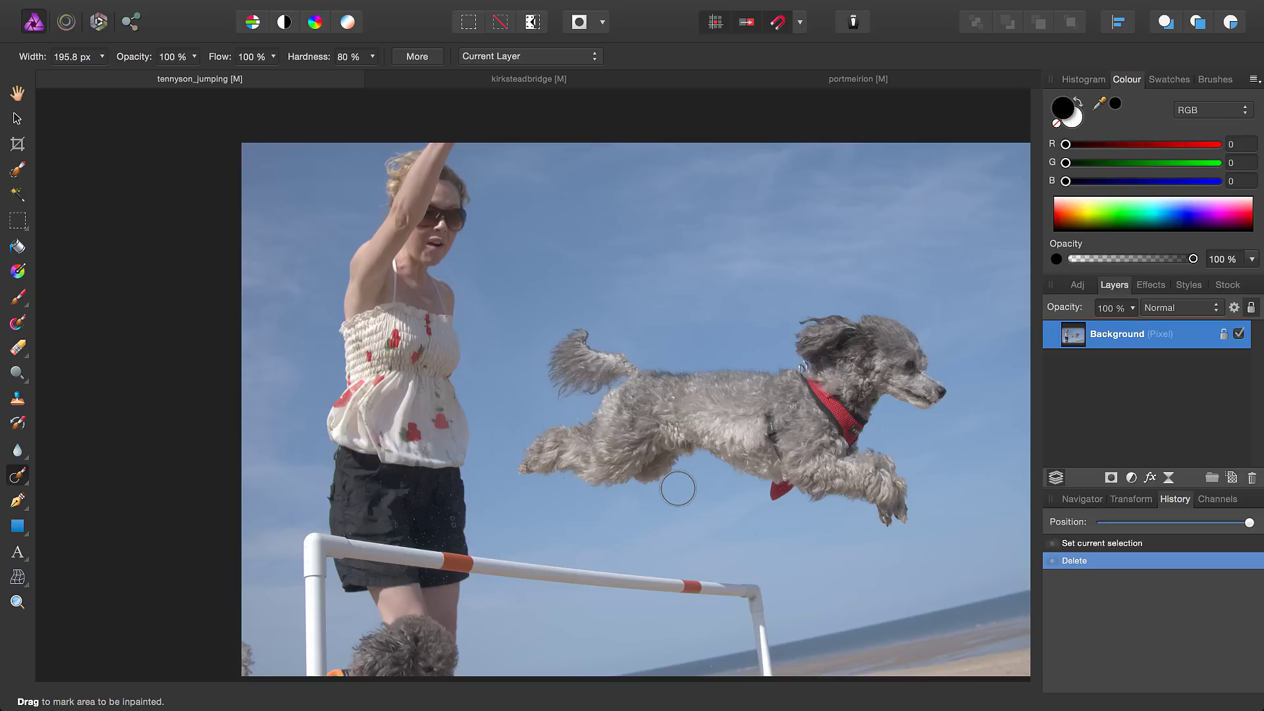
mouse_move(437, 132)
left_mouse_down()
mouse_move(453, 196)
mouse_move(431, 159)
mouse_move(393, 177)
mouse_move(448, 202)
mouse_move(446, 244)
mouse_move(419, 257)
mouse_move(424, 206)
mouse_move(410, 238)
left_mouse_up()
mouse_move(418, 180)
left_mouse_down()
mouse_move(409, 237)
mouse_move(389, 252)
mouse_move(382, 242)
mouse_move(354, 279)
mouse_move(388, 308)
mouse_move(400, 283)
mouse_move(363, 288)
mouse_move(442, 294)
mouse_move(447, 356)
mouse_move(403, 324)
mouse_move(422, 362)
mouse_move(353, 330)
mouse_move(350, 385)
mouse_move(392, 377)
mouse_move(393, 414)
mouse_move(399, 367)
mouse_move(390, 382)
mouse_move(412, 400)
mouse_move(421, 393)
mouse_move(437, 450)
mouse_move(356, 417)
mouse_move(363, 500)
mouse_move(396, 515)
mouse_move(423, 489)
mouse_move(441, 537)
mouse_move(433, 554)
mouse_move(369, 557)
mouse_move(360, 542)
mouse_move(414, 566)
mouse_move(434, 590)
mouse_move(414, 620)
mouse_move(450, 630)
mouse_move(423, 670)
mouse_move(372, 669)
mouse_move(296, 697)
mouse_move(264, 695)
mouse_move(245, 655)
mouse_move(248, 676)
mouse_move(313, 684)
mouse_move(312, 547)
mouse_move(750, 592)
mouse_move(770, 672)
left_mouse_up()
key("bracketright")
key("bracketright")
key("bracketright")
key("bracketright")
key("bracketright")
key("bracketright")
key("bracketleft")
key("bracketleft")
key("bracketleft")
key("bracketleft")
key("bracketleft")
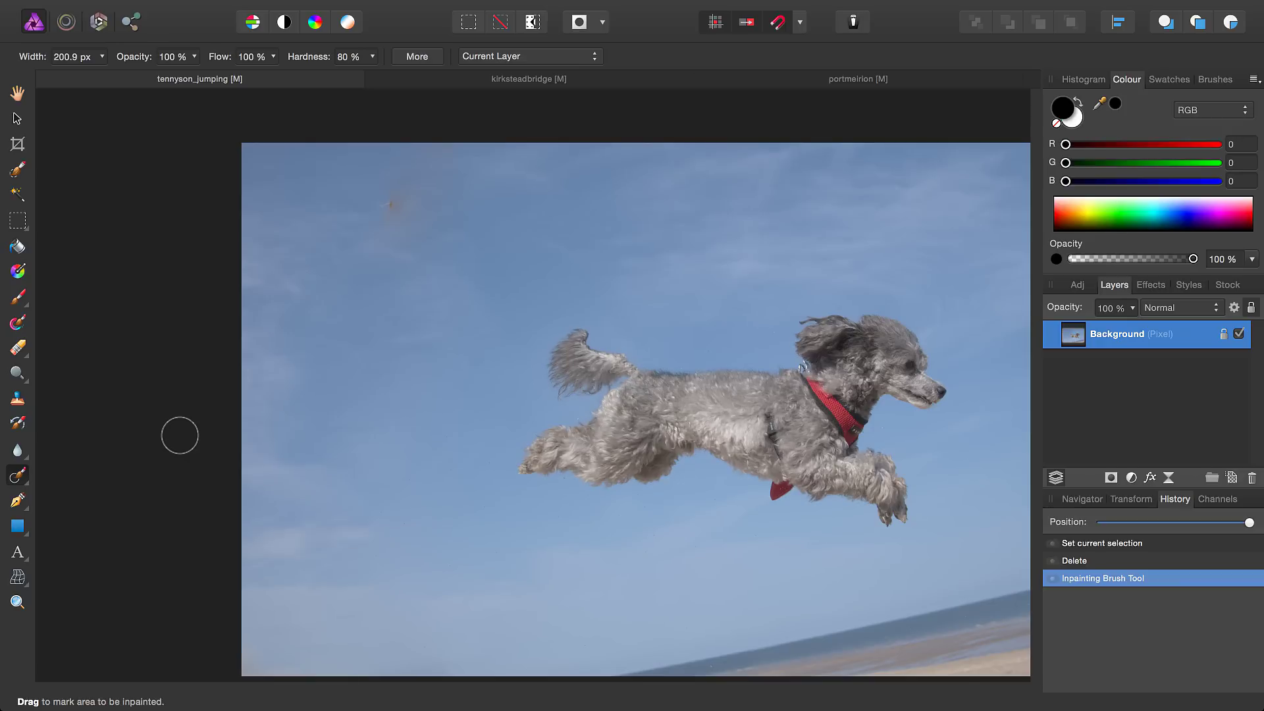
Step: Inpaint the brownish smudge left in the upper-left sky using a brush about 254 px wide
key("bracketright")
key("bracketright")
key("bracketright")
key("bracketright")
key("bracketleft")
key("bracketleft")
left_click_drag(391, 207, 398, 209)
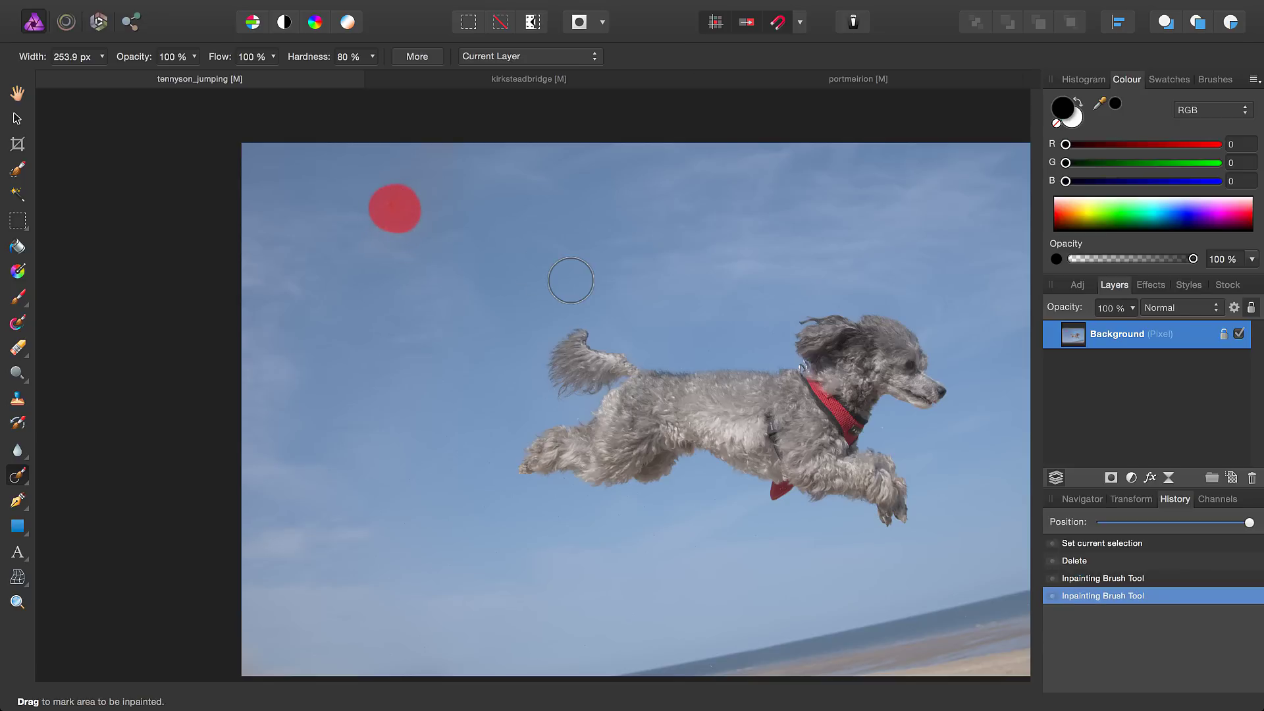
scroll(601, 306, "right", 4)
scroll(601, 306, "down", 1)
key("h")
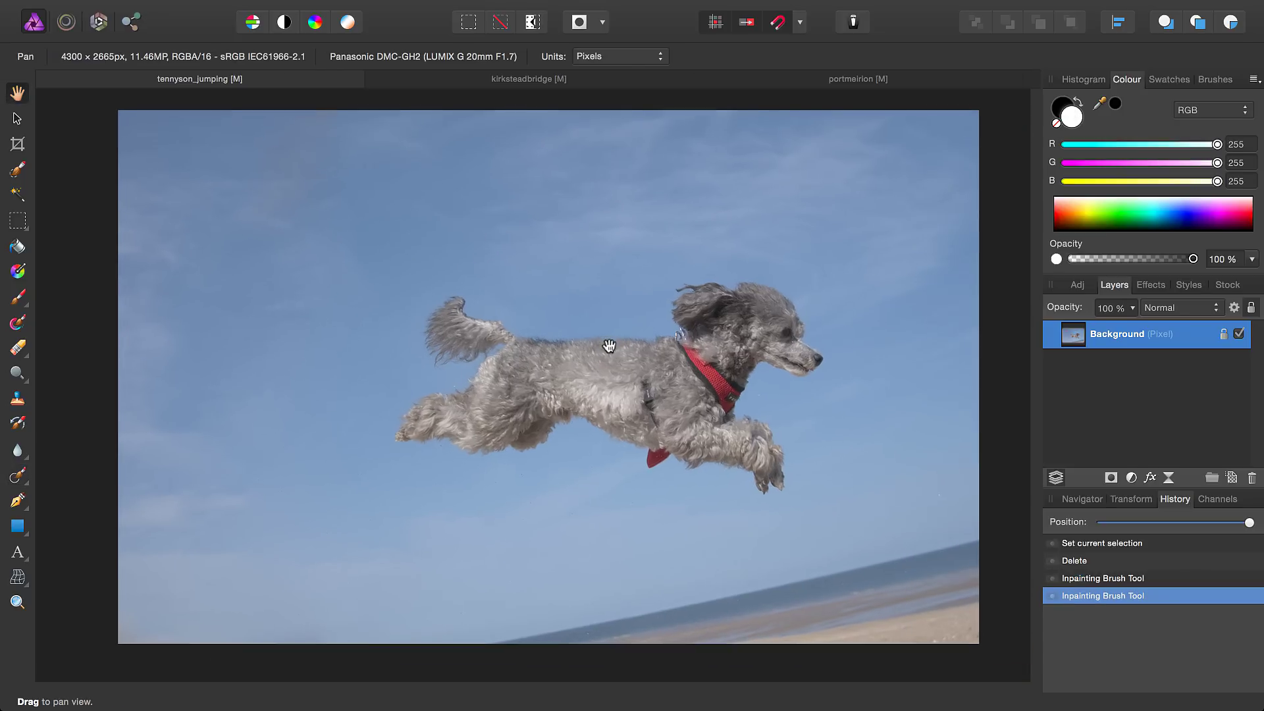
scroll(492, 369, "down", 2)
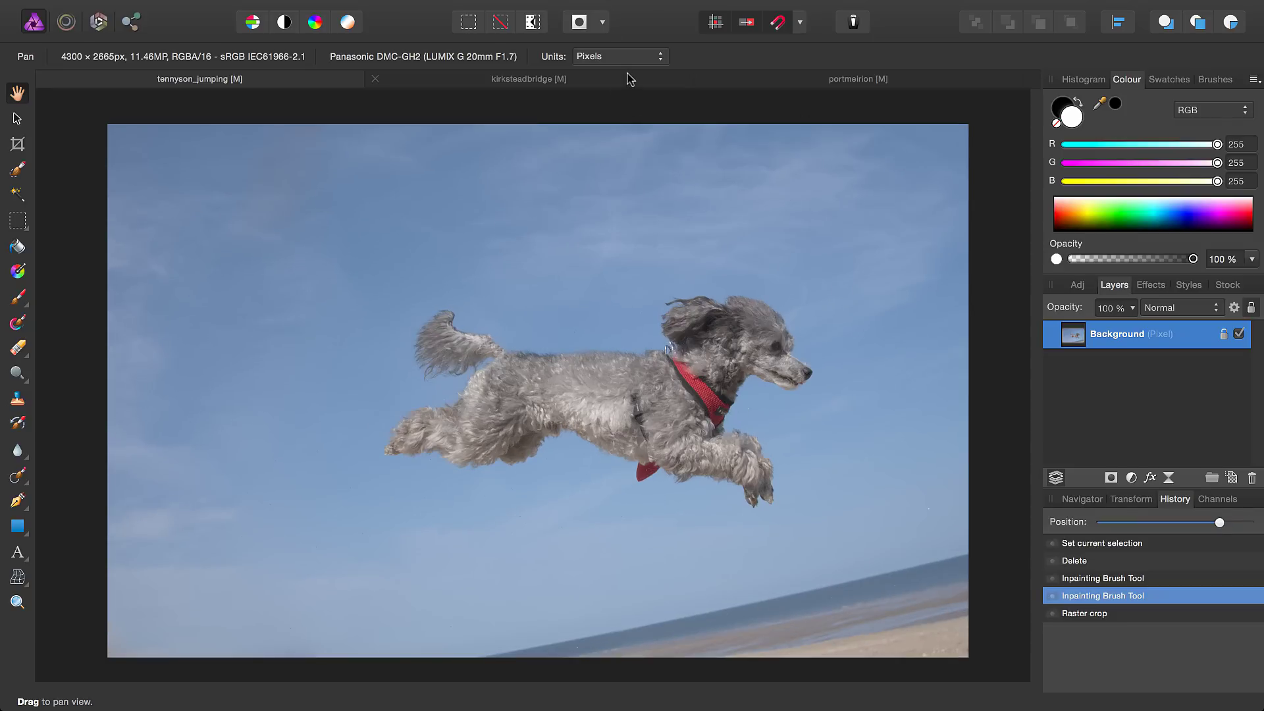
Step: In the kirksteadbridge document, hide all adjustment and filter layers and select the Background layer
left_click(629, 79)
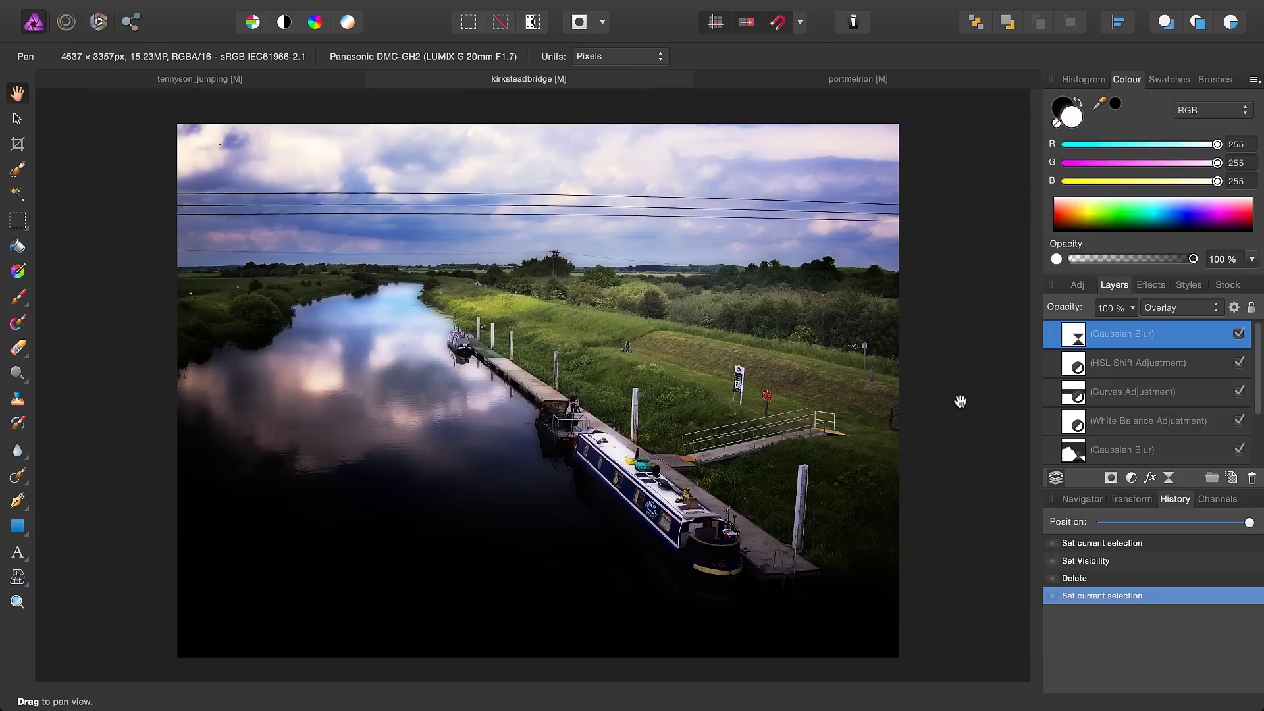
scroll(1218, 355, "down", 5)
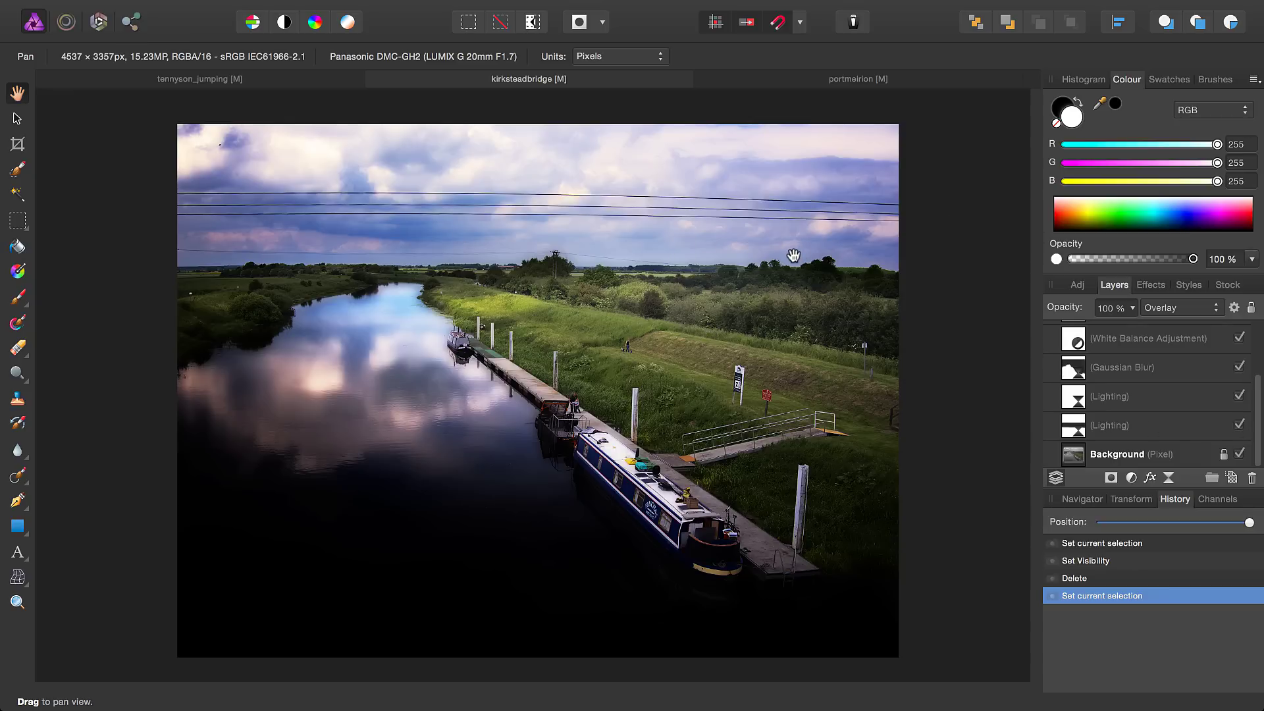
scroll(1262, 402, "up", 3)
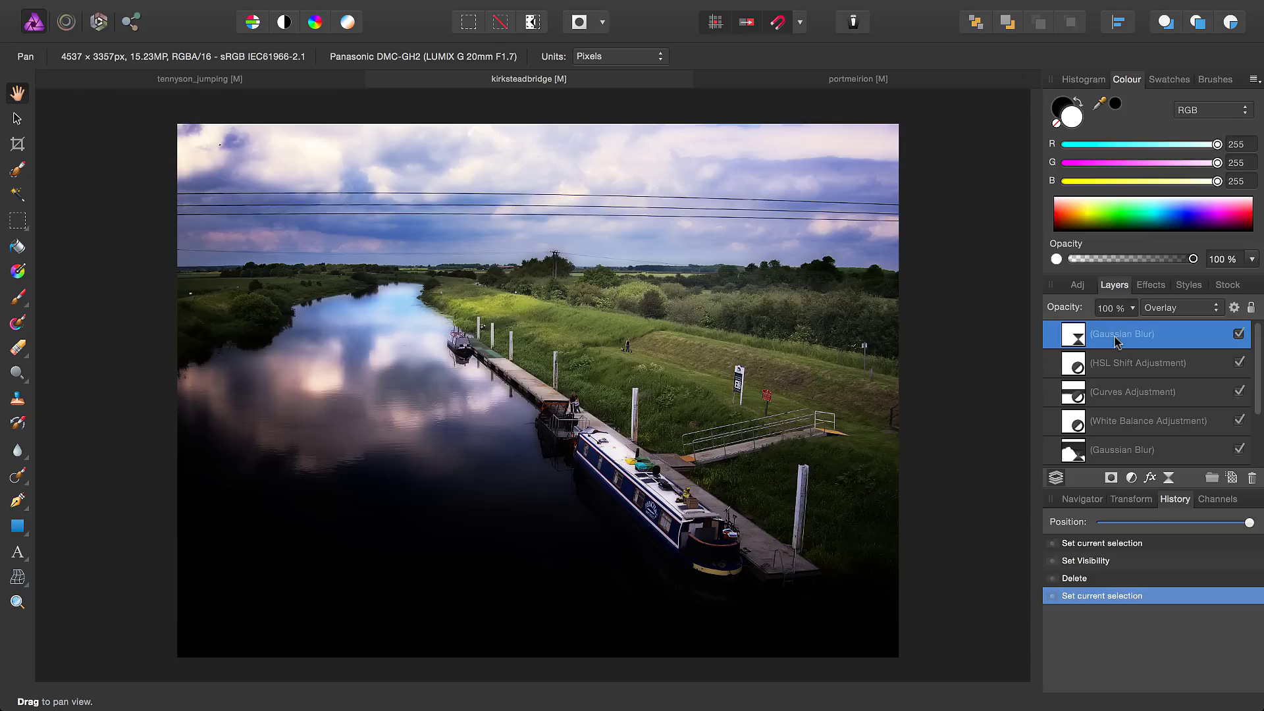
scroll(1259, 404, "down", 3)
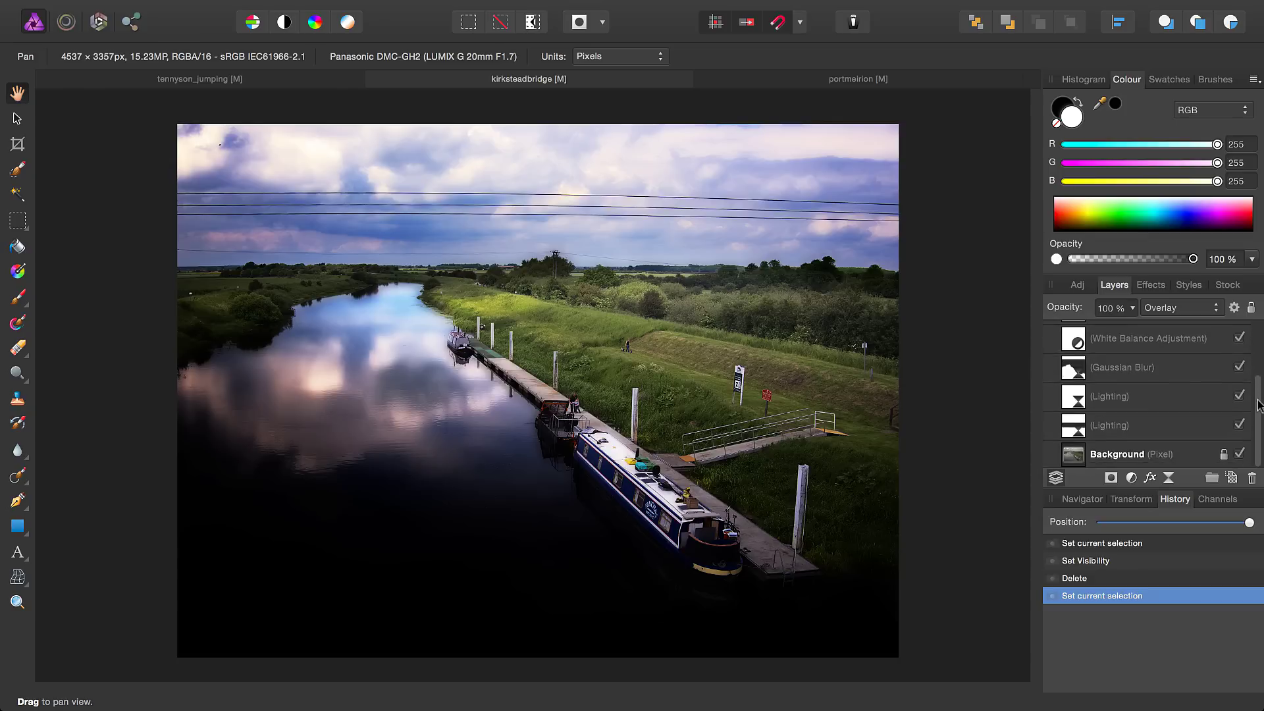
left_click(1158, 429, "shift")
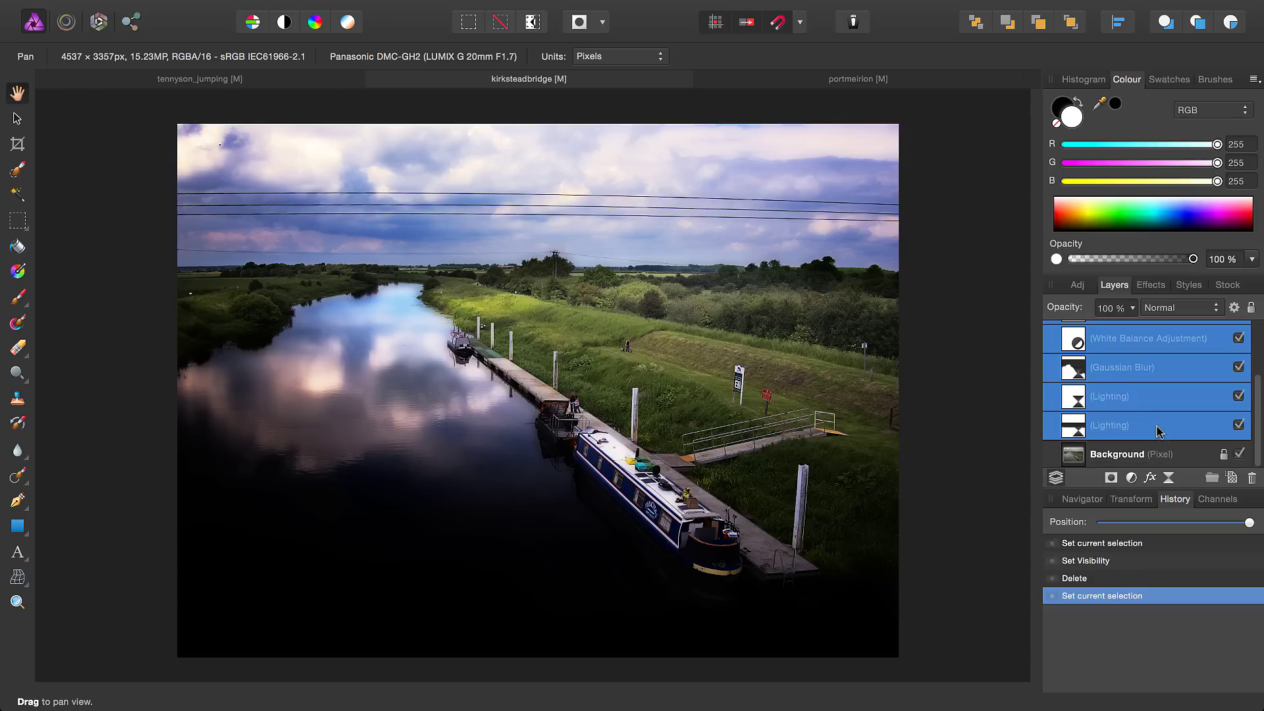
left_click(1238, 426)
left_click(1119, 455)
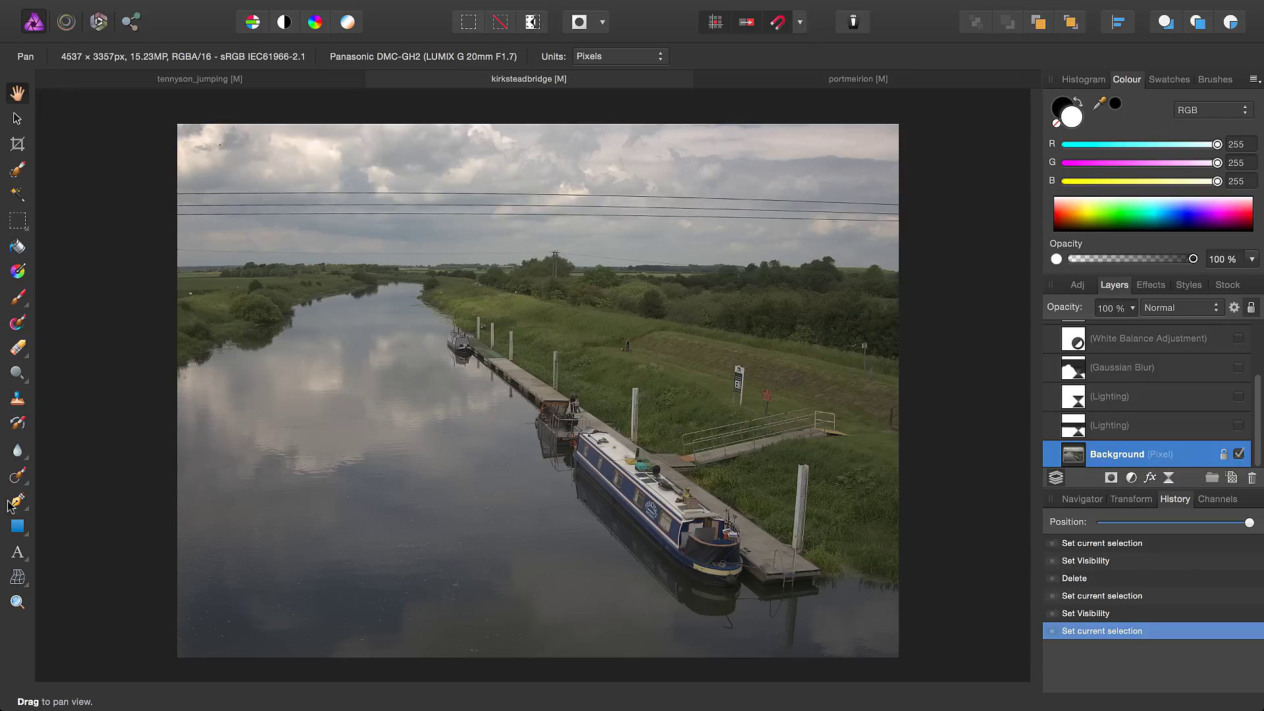
Step: Inpaint the three power lines crossing the sky, plus the pylon and adjoining thin cables above the right-hand trees
left_click(19, 478)
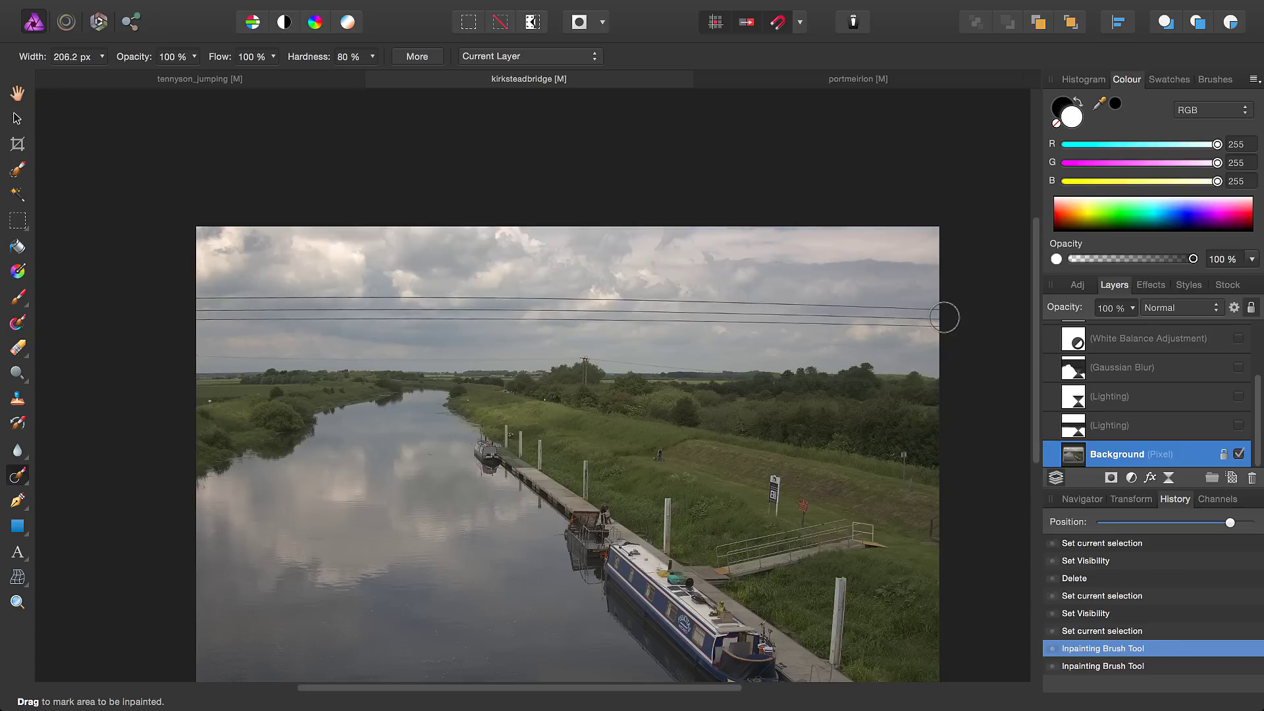
mouse_move(945, 316)
left_mouse_down()
mouse_move(187, 309)
mouse_move(531, 304)
mouse_move(968, 328)
left_mouse_up()
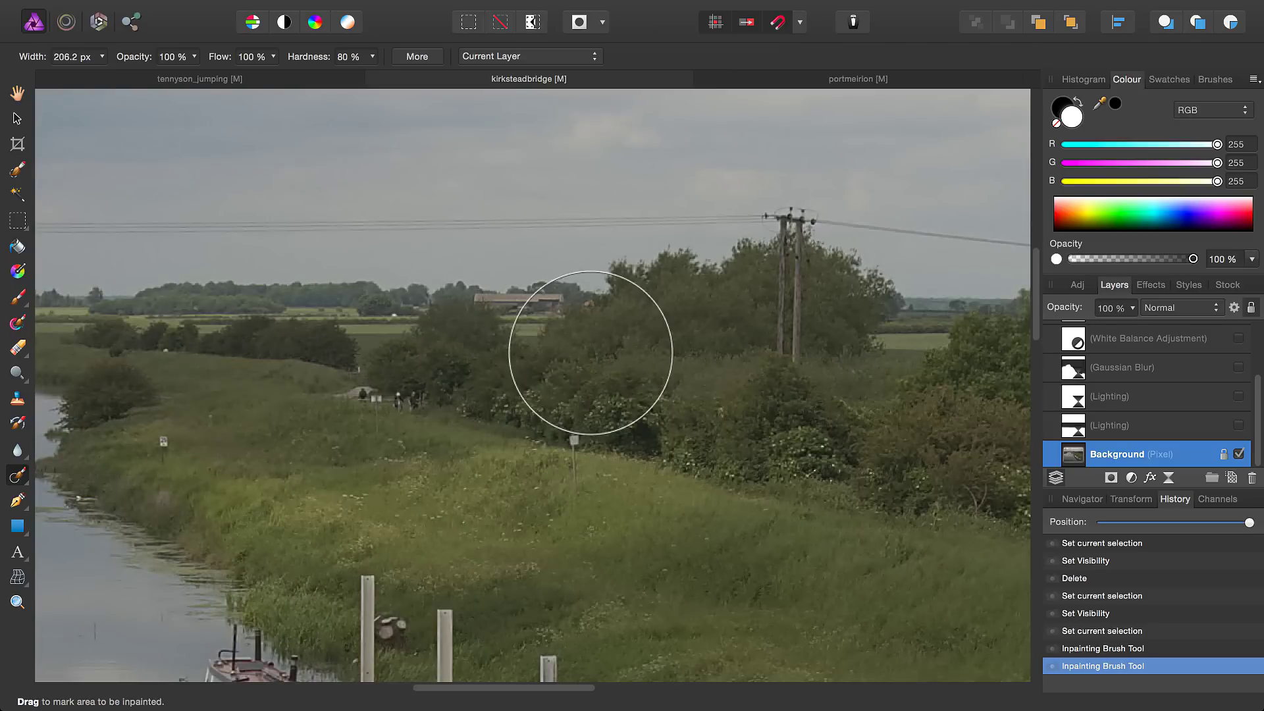
key("bracketleft")
key("bracketleft")
key("bracketleft")
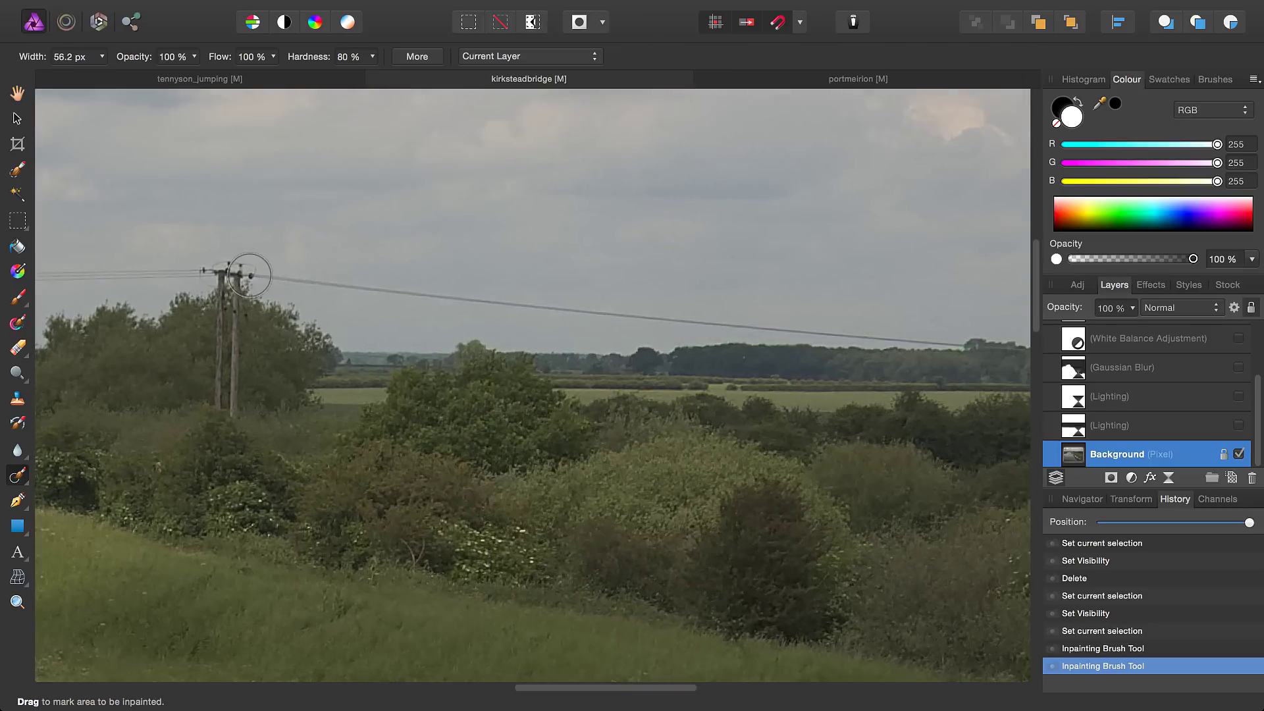
left_click_drag(239, 270, 433, 290)
mouse_move(527, 304)
left_mouse_down()
mouse_move(818, 309)
mouse_move(968, 343)
left_mouse_up()
key("bracketright")
left_click_drag(209, 269, 220, 412)
left_click(203, 272)
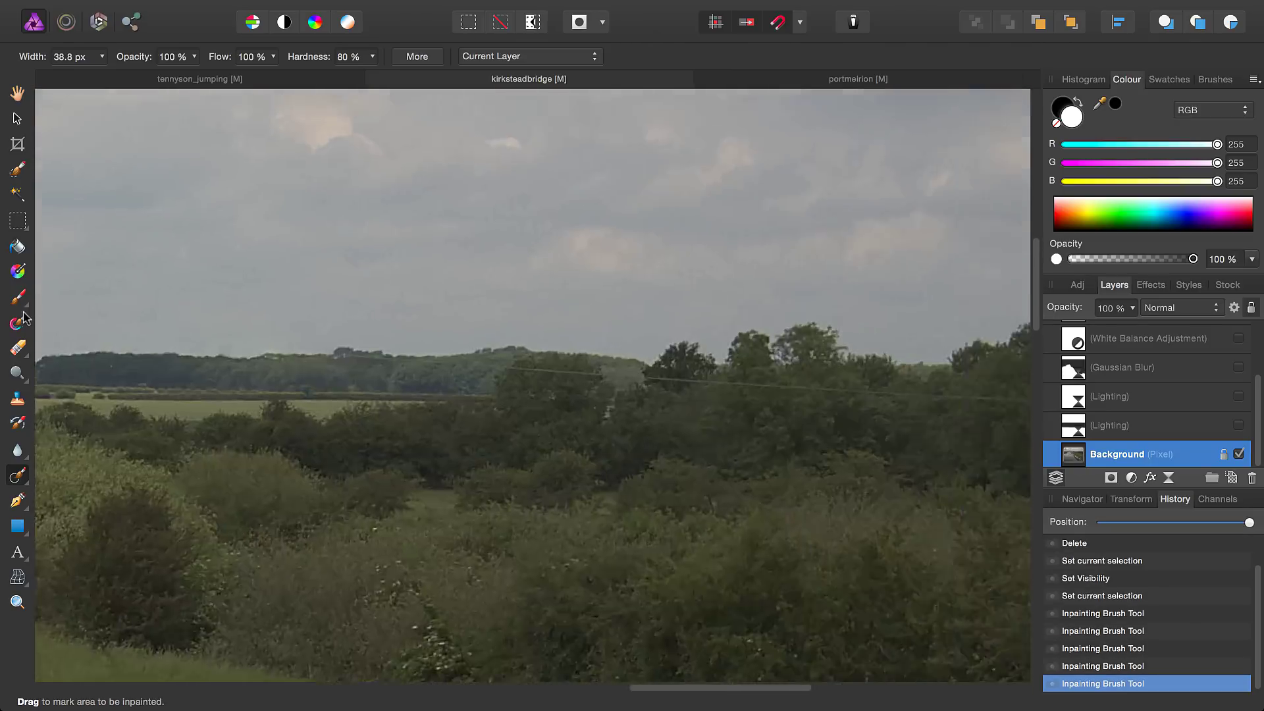
Step: Inpaint the remaining thin cables above the horizon across to the photo's left edge with a brush about 27 px wide
left_click_drag(336, 351, 553, 378)
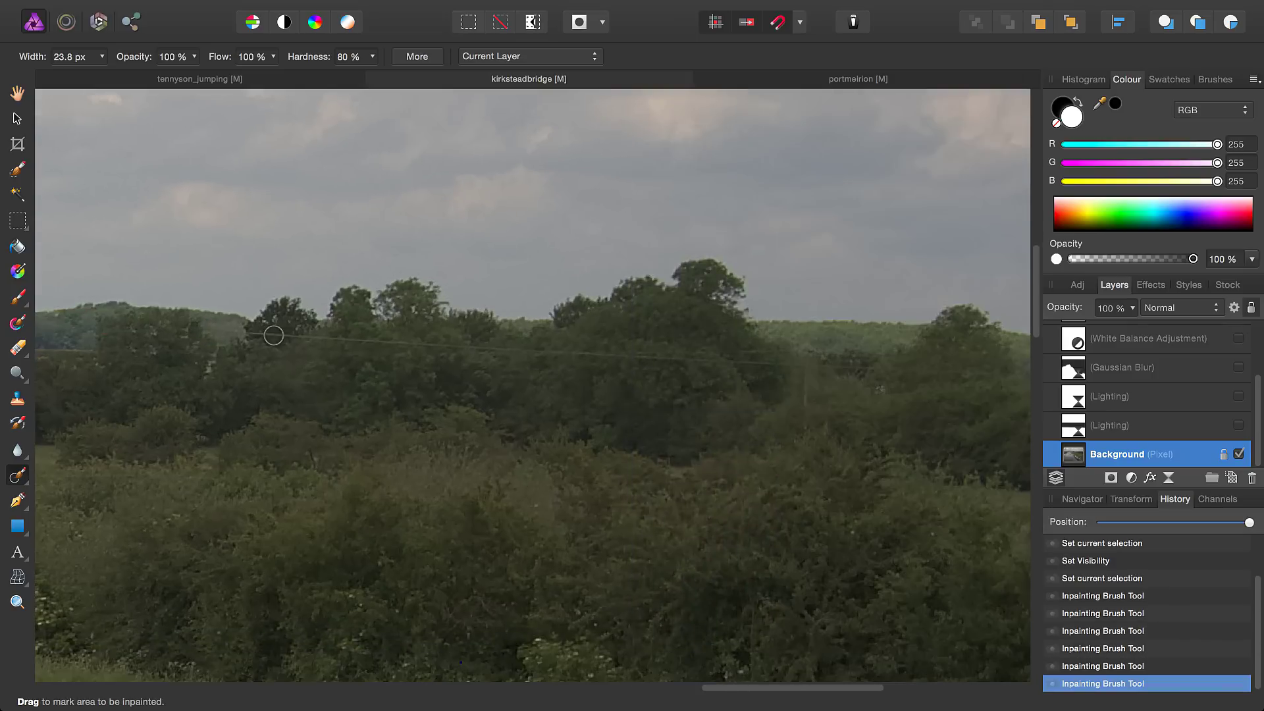
left_click_drag(249, 336, 812, 358)
mouse_move(422, 409)
left_mouse_down()
mouse_move(481, 360)
mouse_move(733, 378)
left_mouse_up()
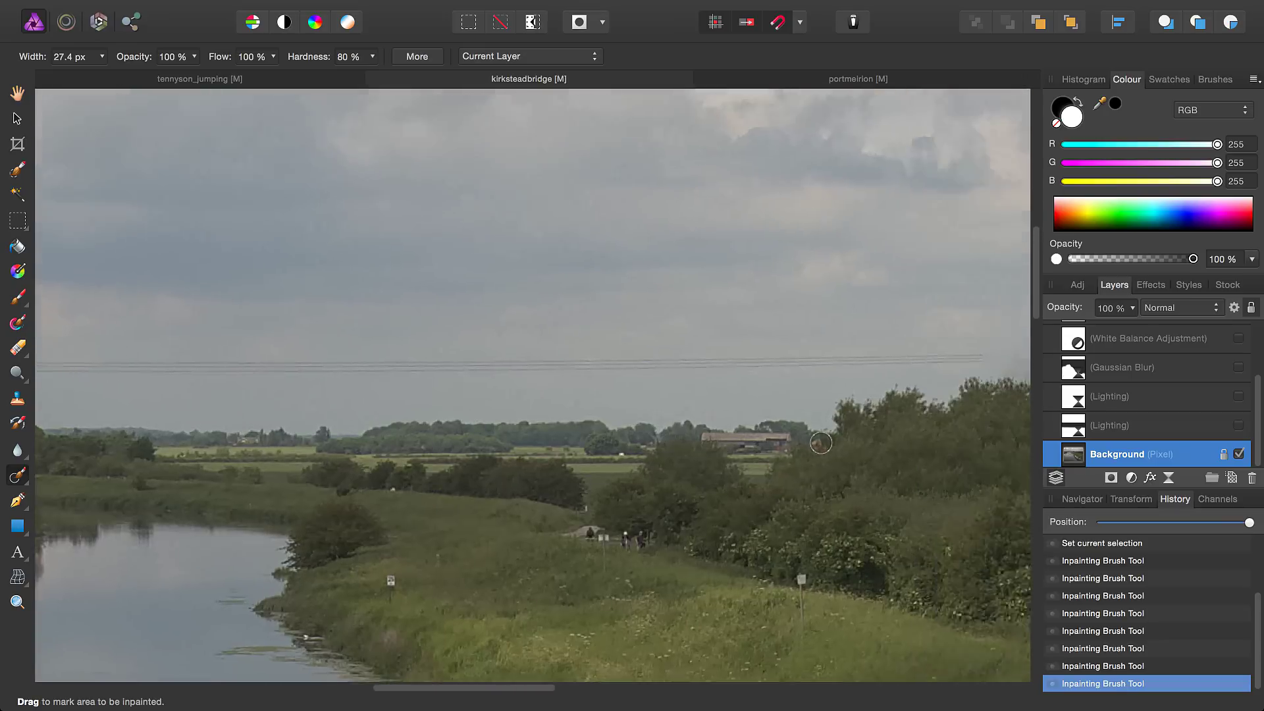
mouse_move(747, 358)
left_mouse_down()
mouse_move(872, 354)
mouse_move(342, 364)
left_mouse_up()
left_click_drag(907, 373, 435, 373)
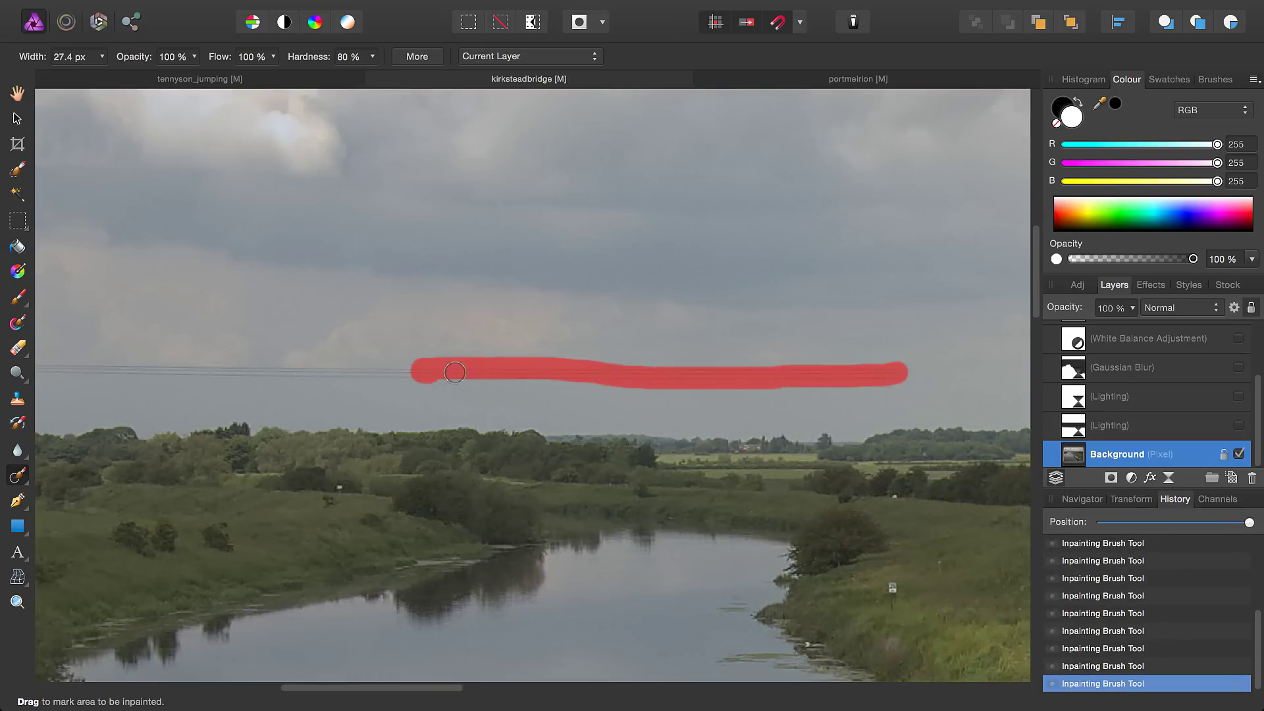
left_click_drag(855, 374, 385, 372)
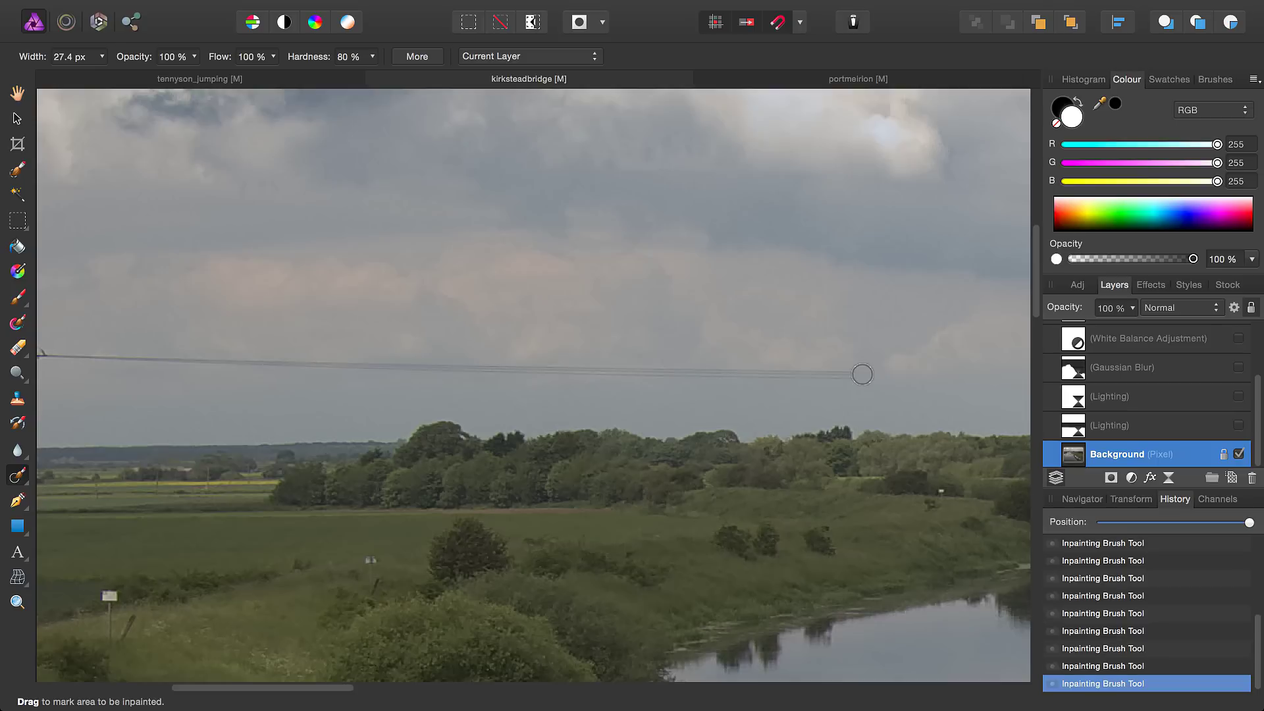
left_click_drag(862, 374, 439, 366)
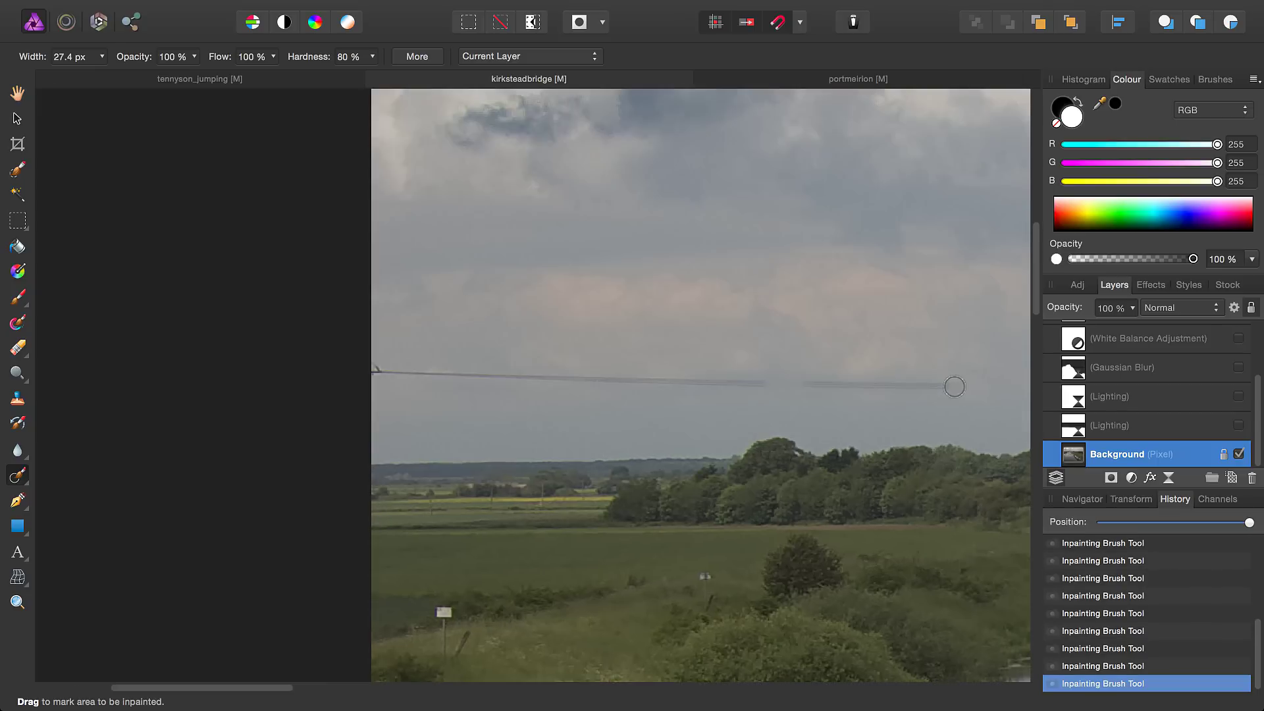
left_click_drag(967, 386, 355, 367)
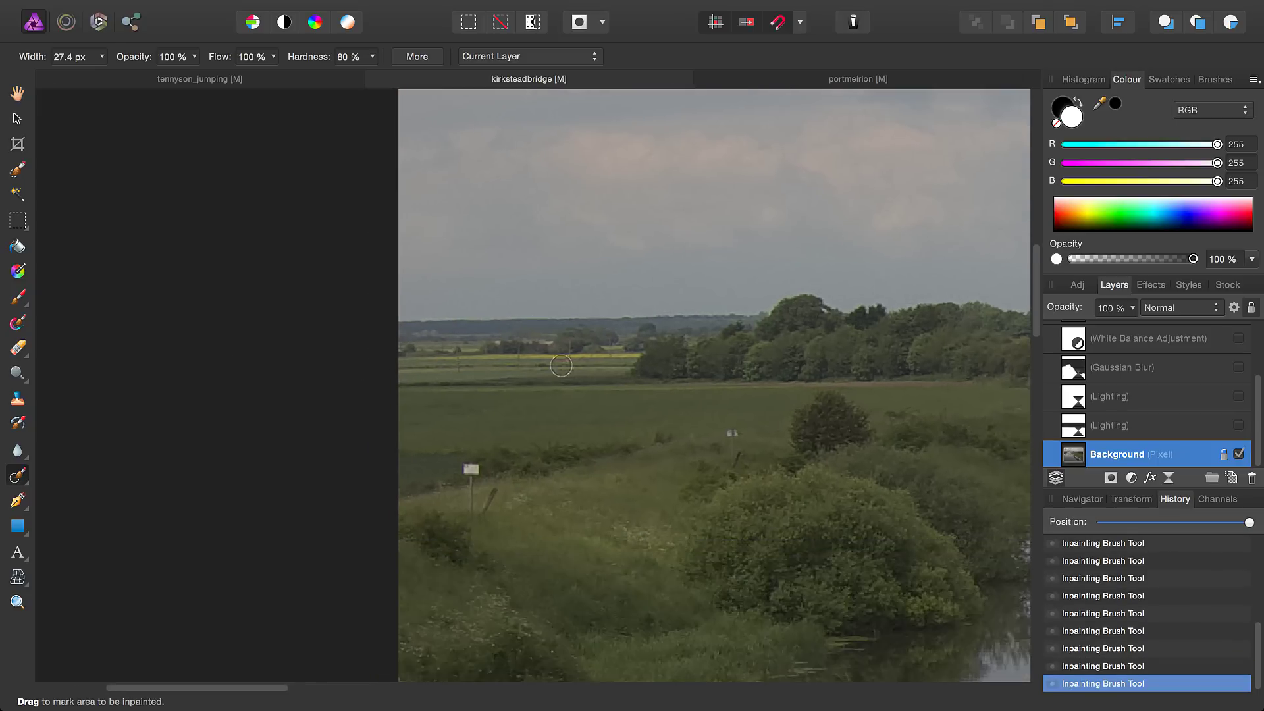
Step: Inpaint the small white signs on the river banks with a brush about 20 px wide
left_click_drag(468, 469, 480, 507)
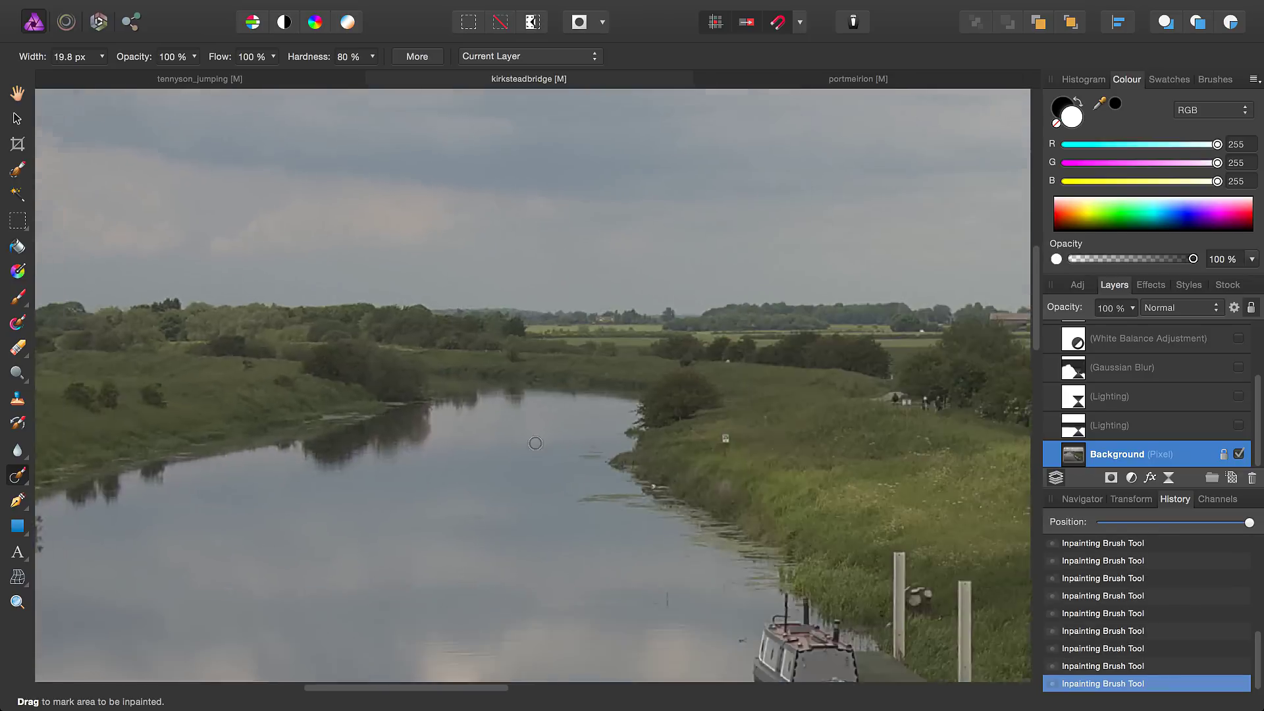
left_click_drag(533, 283, 607, 333)
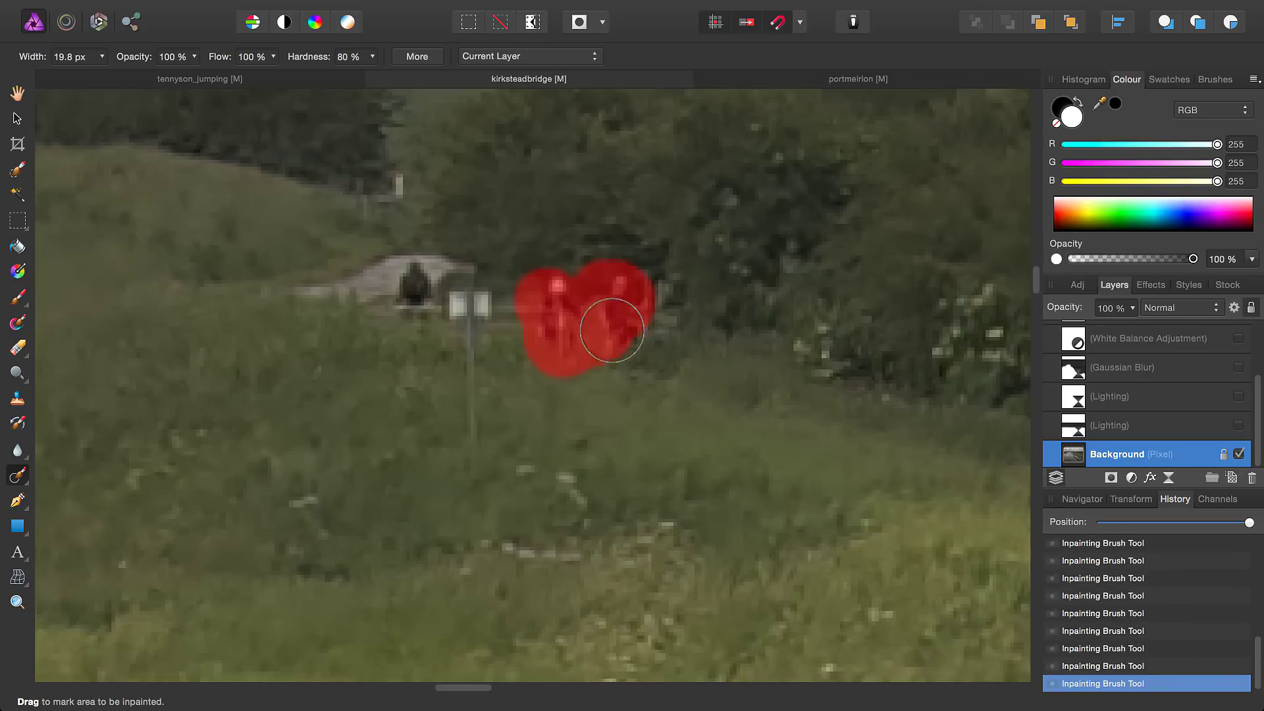
left_click_drag(453, 266, 471, 417)
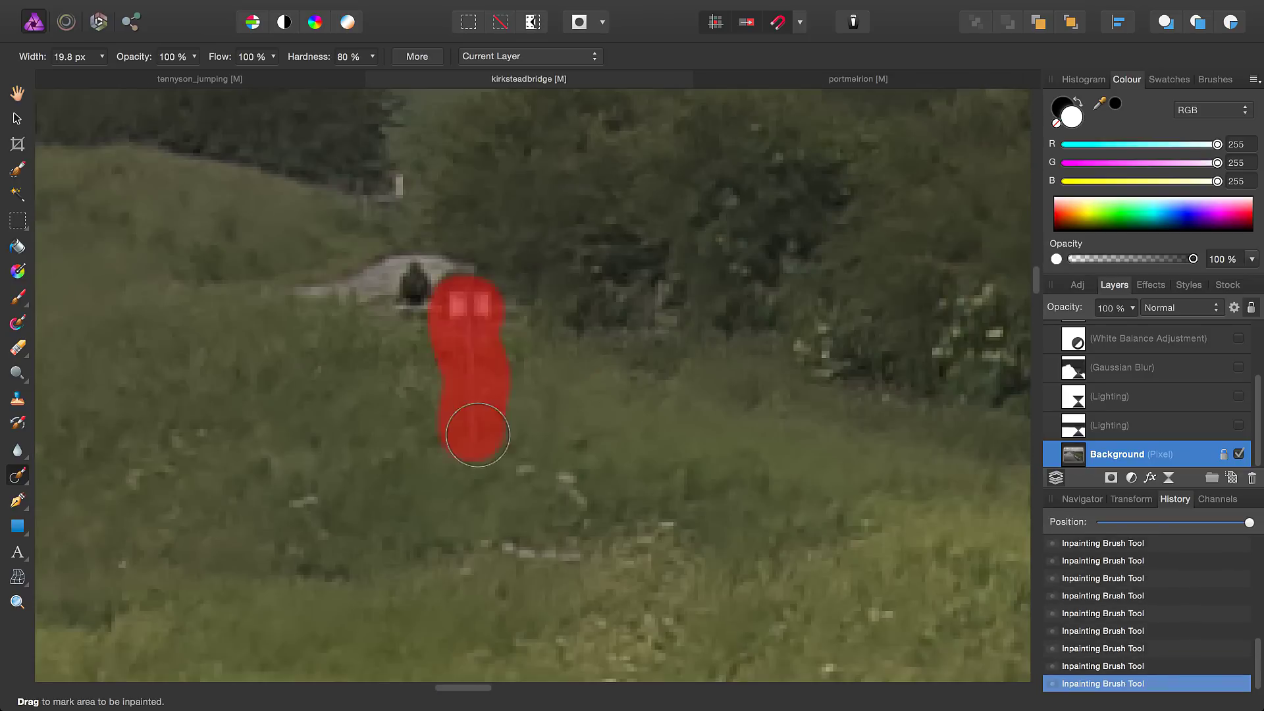
left_click_drag(471, 417, 471, 419)
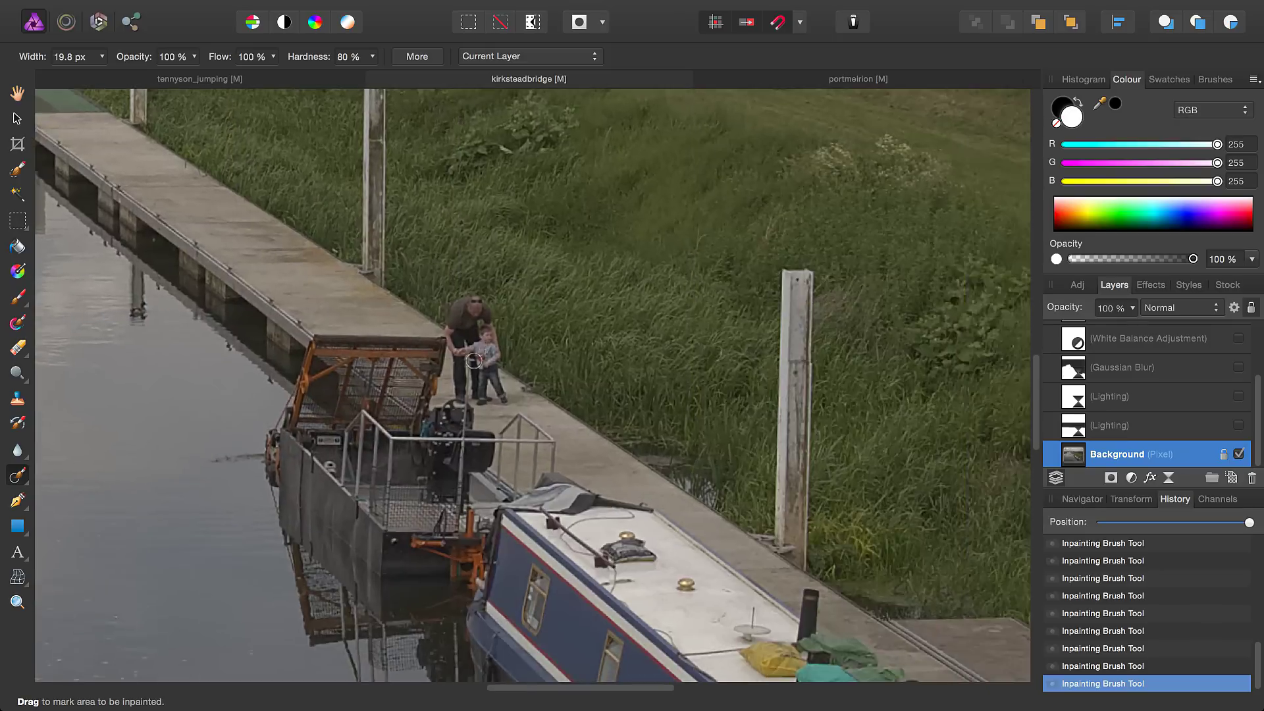
Step: Inpaint the small figures and other distracting details on the bank beyond the jetty
scroll(472, 306, "up", 3)
mouse_move(478, 305)
left_mouse_down()
mouse_move(540, 438)
mouse_move(501, 512)
mouse_move(421, 352)
mouse_move(460, 546)
left_mouse_up()
left_click_drag(437, 448, 499, 539)
scroll(489, 538, "down", 3)
scroll(490, 538, "down", 4)
scroll(598, 192, "up", 5)
mouse_move(566, 287)
left_mouse_down()
mouse_move(532, 385)
mouse_move(590, 444)
mouse_move(459, 433)
mouse_move(619, 473)
left_mouse_up()
scroll(597, 374, "down", 5)
scroll(596, 374, "down", 3)
scroll(597, 374, "right", 4)
scroll(421, 263, "up", 6)
Step: Inpaint the information sign and remaining small posts on the grassy right bank, resizing the brush to fit each object
key("bracketright")
key("bracketright")
key("bracketright")
key("bracketright")
key("bracketright")
key("bracketright")
key("bracketright")
key("bracketright")
mouse_move(517, 276)
left_mouse_down()
mouse_move(544, 340)
mouse_move(502, 566)
left_mouse_up()
scroll(889, 443, "down", 8)
scroll(493, 348, "up", 10)
key("bracketleft")
key("bracketleft")
key("bracketleft")
mouse_move(556, 253)
left_mouse_down()
mouse_move(553, 516)
mouse_move(621, 564)
mouse_move(668, 567)
left_mouse_up()
scroll(694, 572, "down", 8)
key("h")
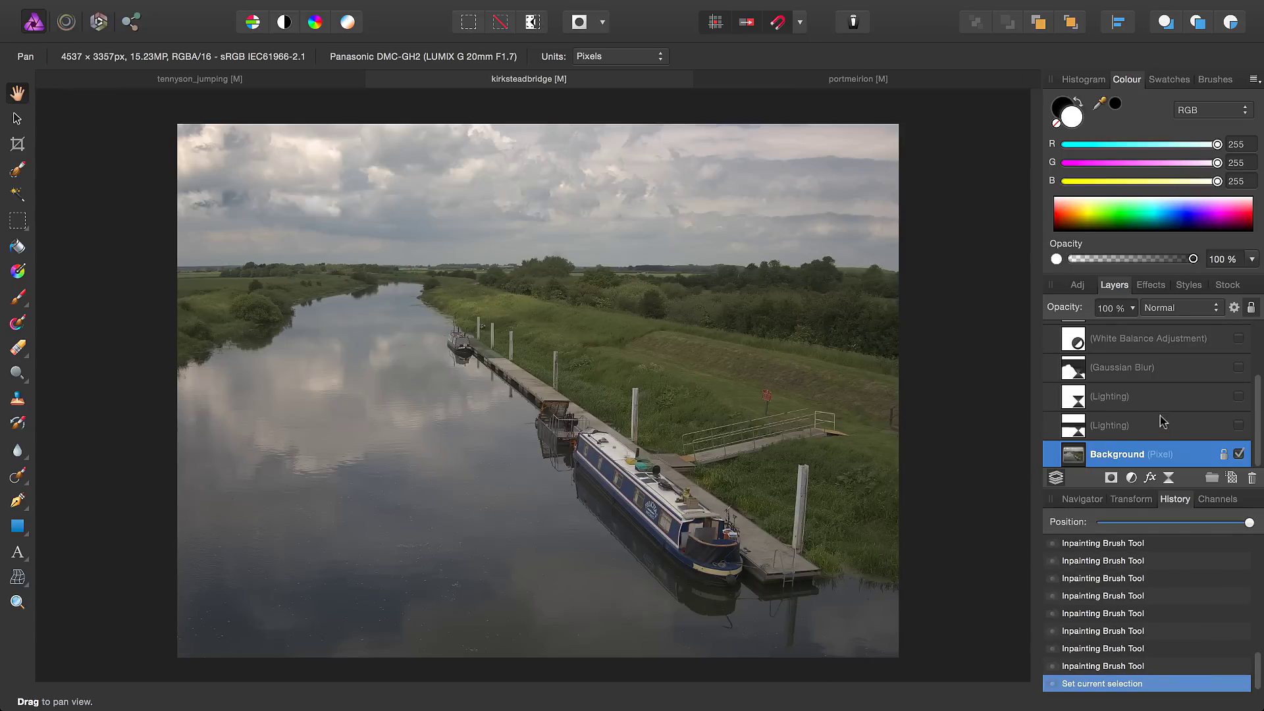
Step: Make all adjustment and filter layers of the river photo visible again
scroll(1162, 416, "up", 5)
left_click(1124, 333, "shift")
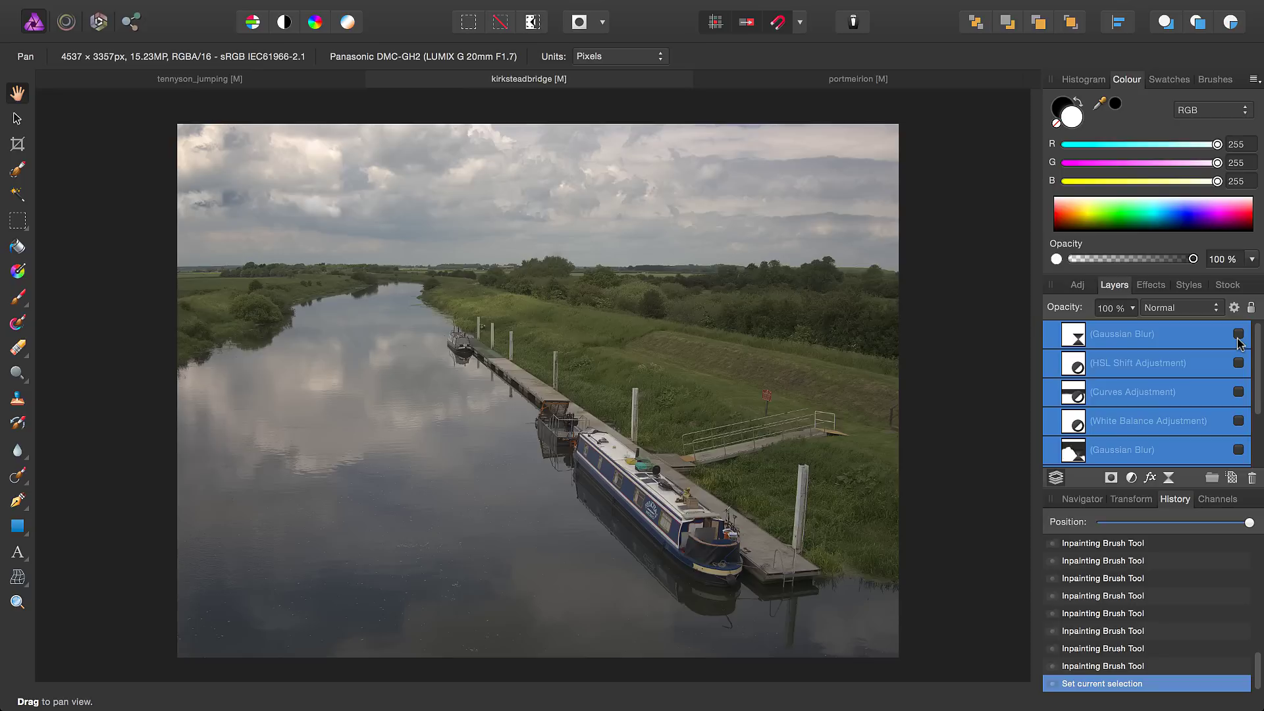
left_click(1237, 337)
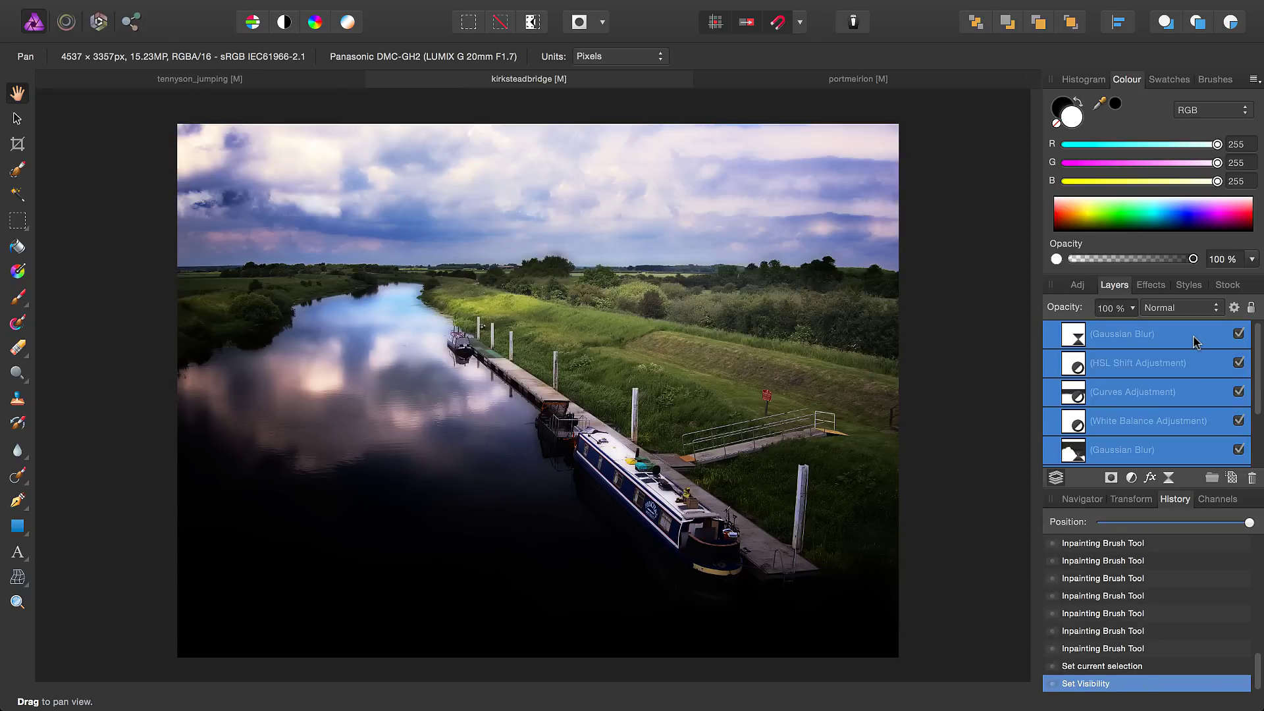
Step: In the portmeirion document, select all layers from White Balance Adjustment down to Lighting and hide them
left_click(868, 84)
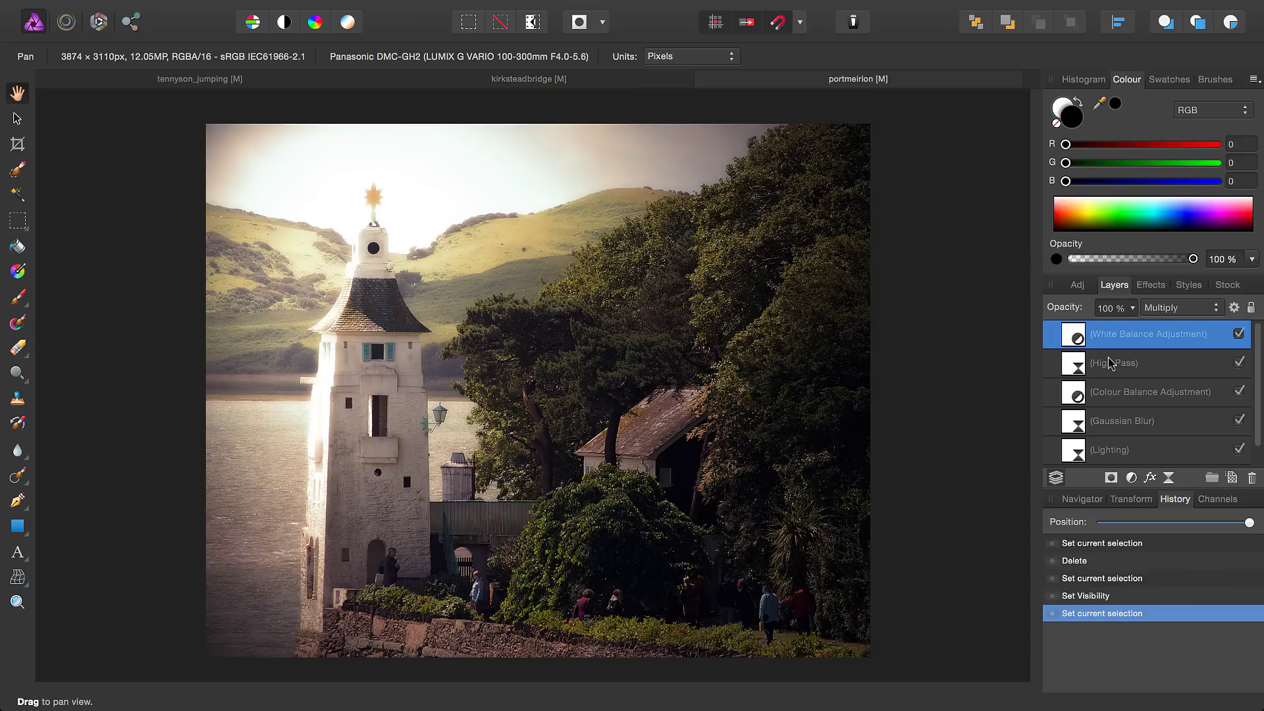
left_click(1163, 363)
scroll(1258, 372, "down", 1)
scroll(1258, 408, "up", 1)
left_click(1165, 333)
scroll(1260, 426, "down", 1)
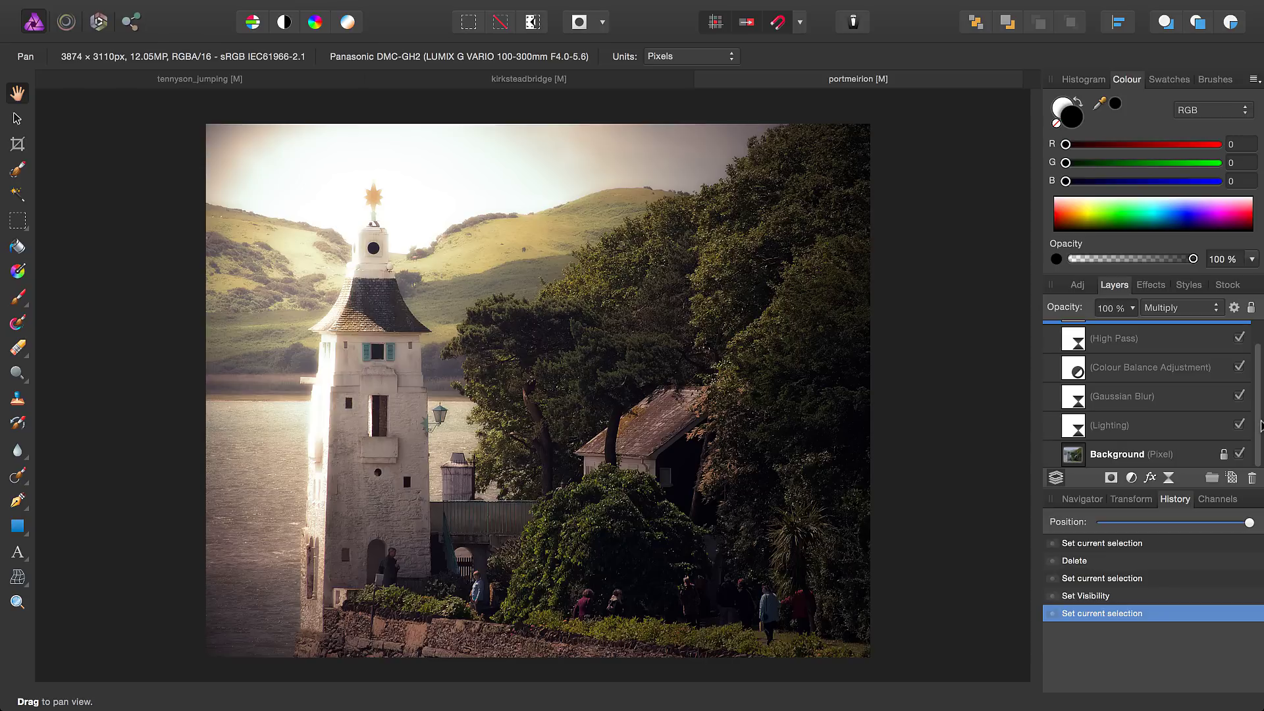
left_click(1143, 428, "shift")
scroll(1156, 418, "up", 1)
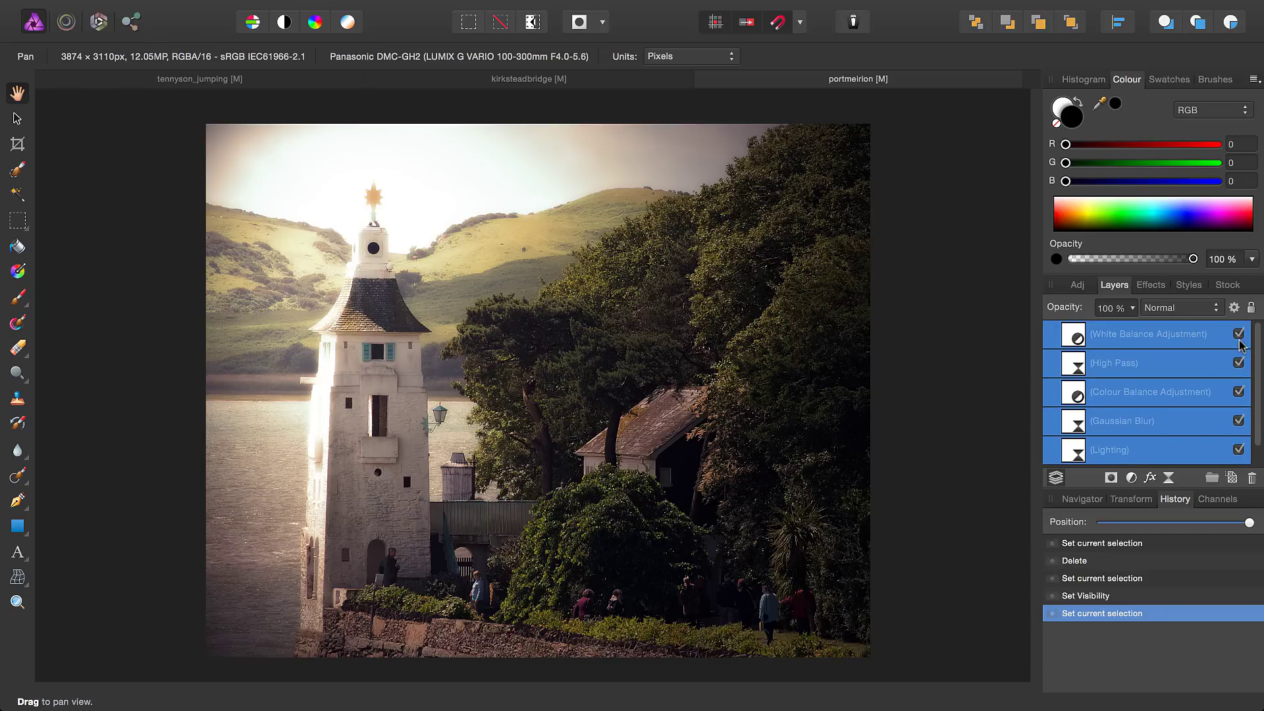
left_click(1238, 334)
scroll(1176, 395, "down", 1)
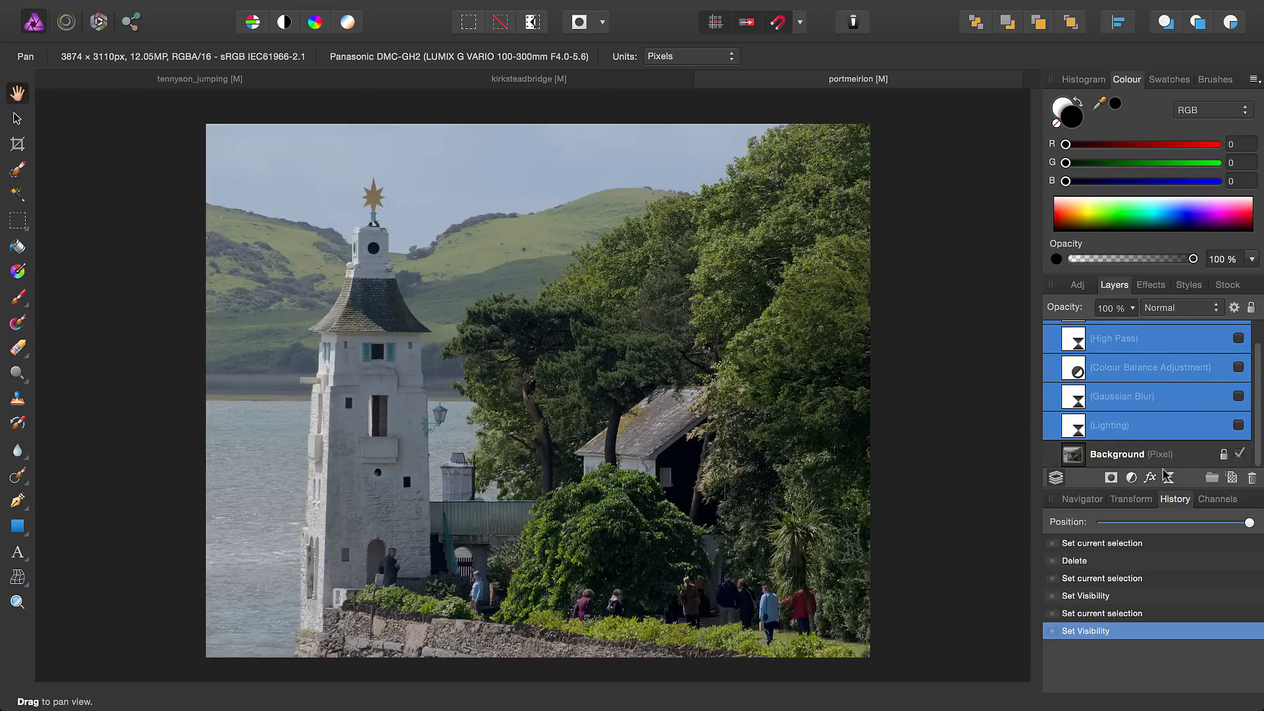
Step: Duplicate the Background layer and select the upper copy for retouching
left_click(1169, 461)
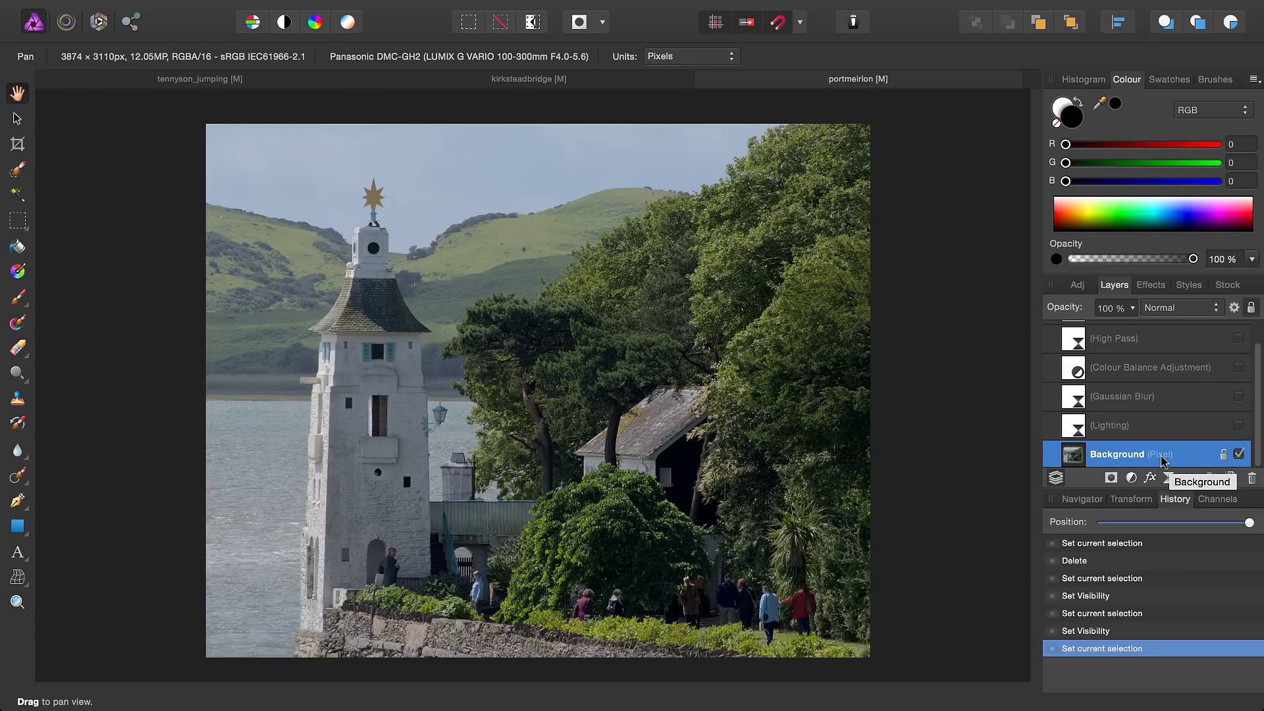
key("super+j")
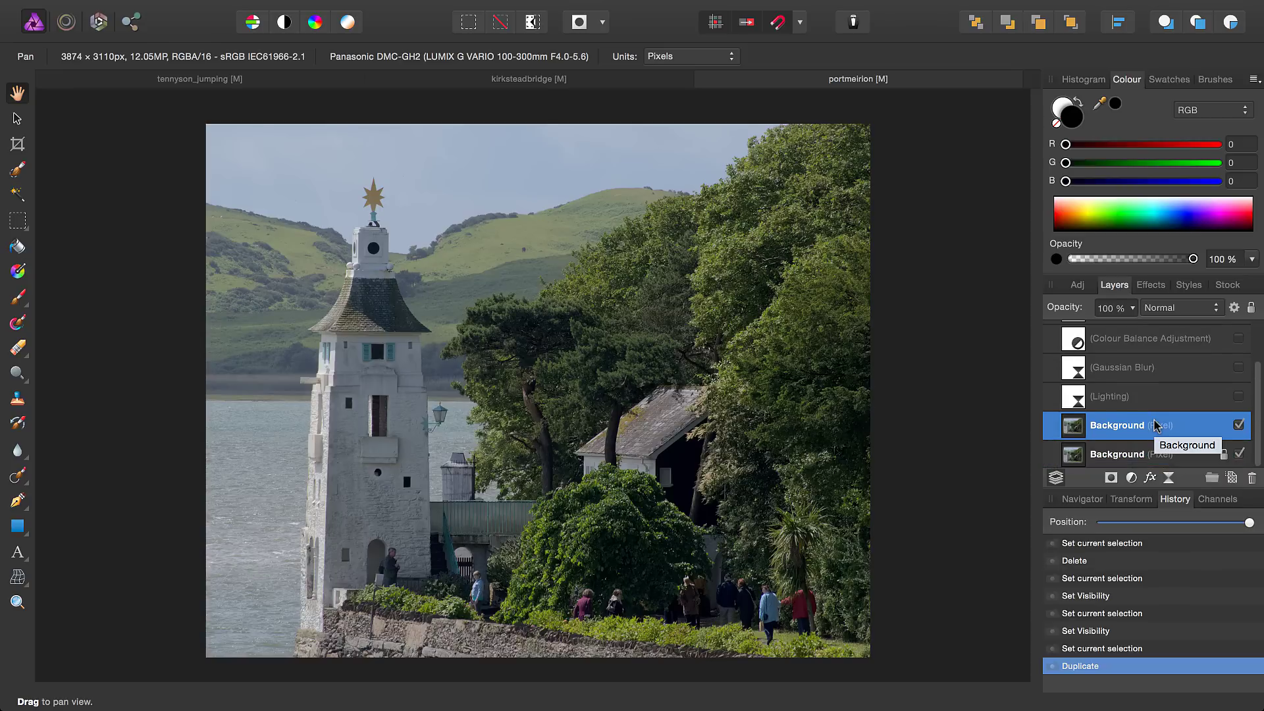
left_click(1143, 461)
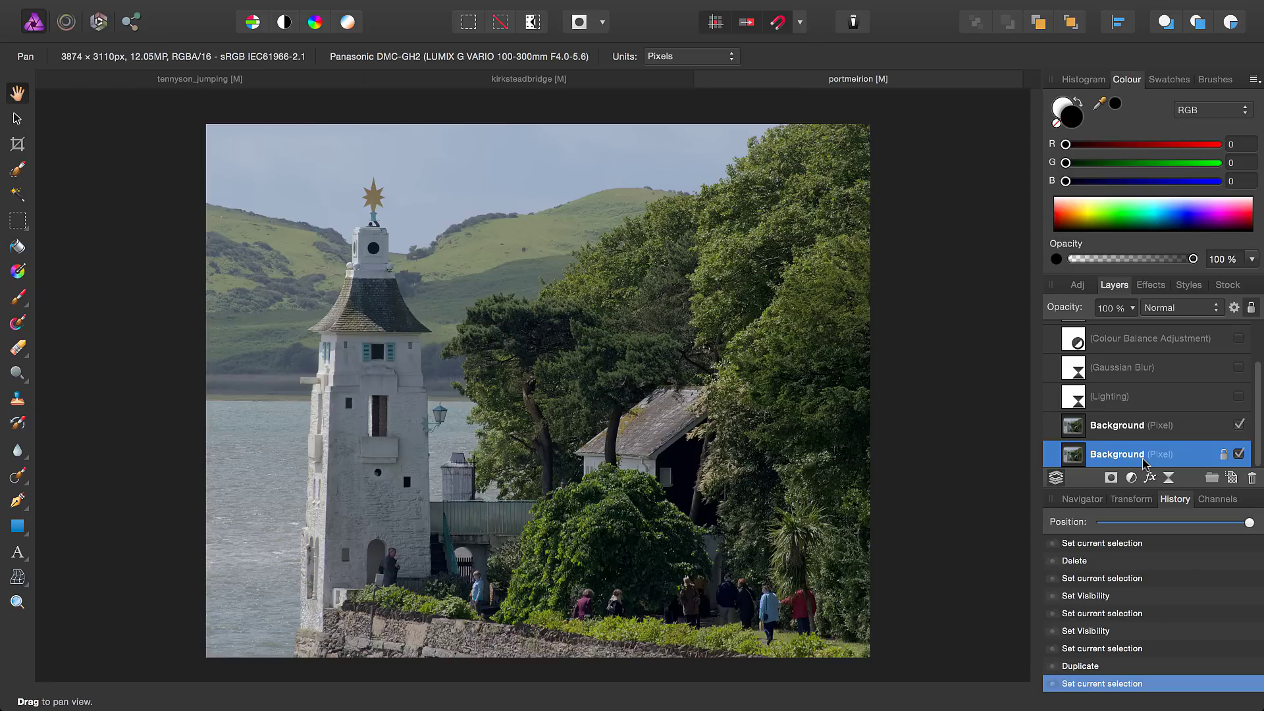
left_click(1184, 428)
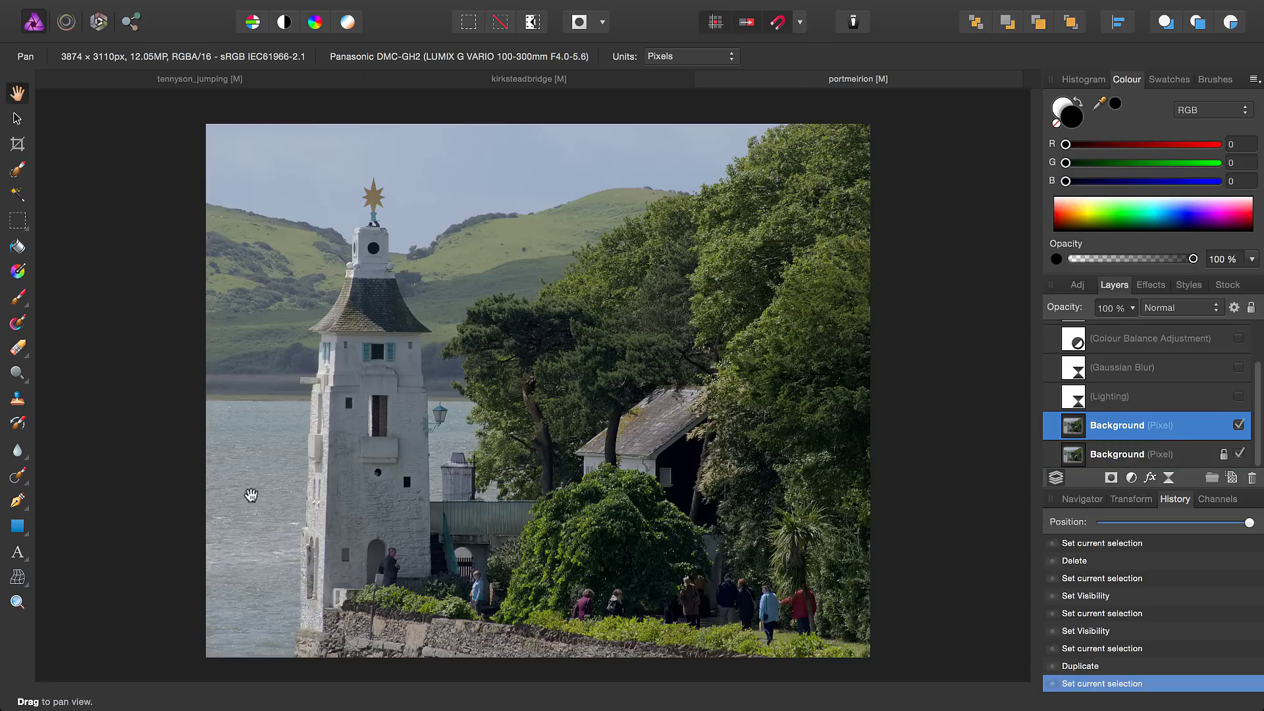
Step: Inpaint the people beside the white tower's arched doorway on the duplicated Background layer
left_click(28, 481)
left_click(107, 542)
scroll(697, 513, "up", 8)
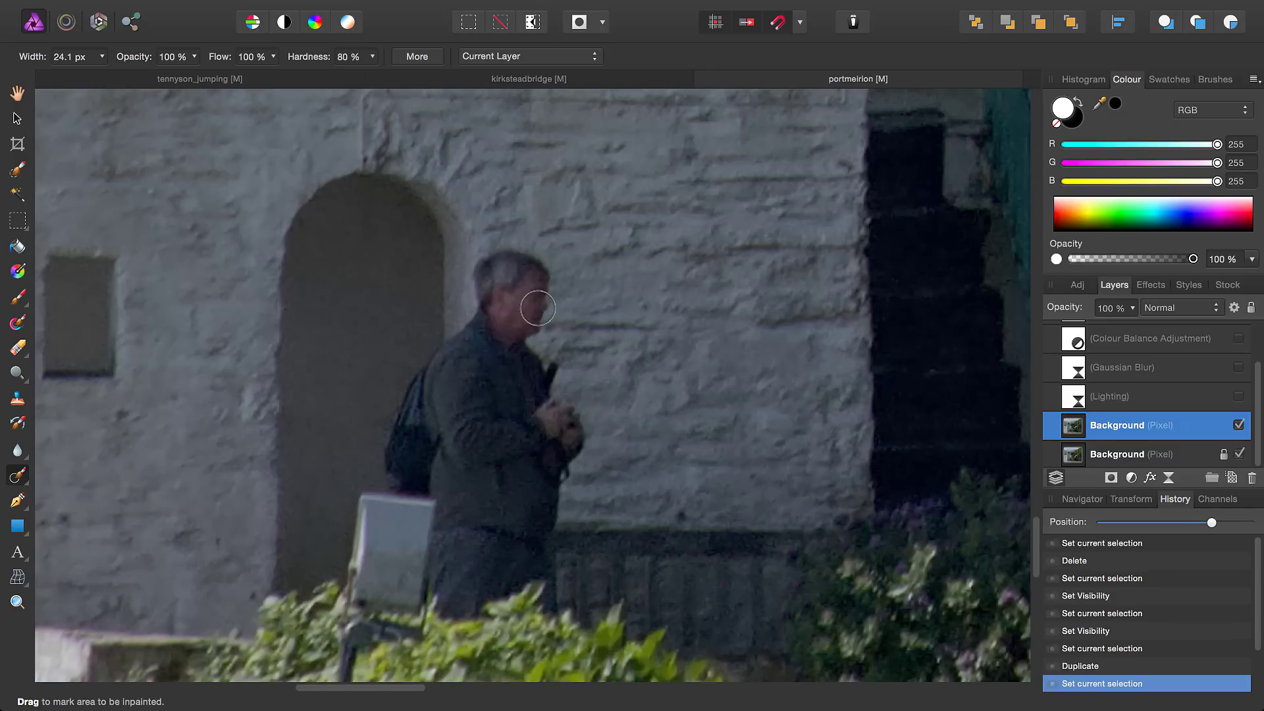
key("bracketright")
key("bracketright")
mouse_move(537, 308)
left_mouse_down()
mouse_move(503, 265)
mouse_move(477, 329)
mouse_move(513, 358)
left_mouse_up()
mouse_move(462, 438)
left_mouse_down()
mouse_move(431, 474)
mouse_move(451, 563)
mouse_move(531, 576)
mouse_move(471, 462)
left_mouse_up()
left_click_drag(495, 503, 506, 506)
left_click(420, 477)
Step: Inpaint the person standing in front of the white gate, including the leftover patch beside the legs
scroll(443, 566, "down", 2)
scroll(654, 420, "right", 5)
mouse_move(530, 256)
left_mouse_down()
mouse_move(550, 335)
mouse_move(560, 323)
mouse_move(518, 332)
mouse_move(559, 364)
mouse_move(485, 419)
mouse_move(520, 447)
mouse_move(536, 486)
mouse_move(541, 548)
left_mouse_up()
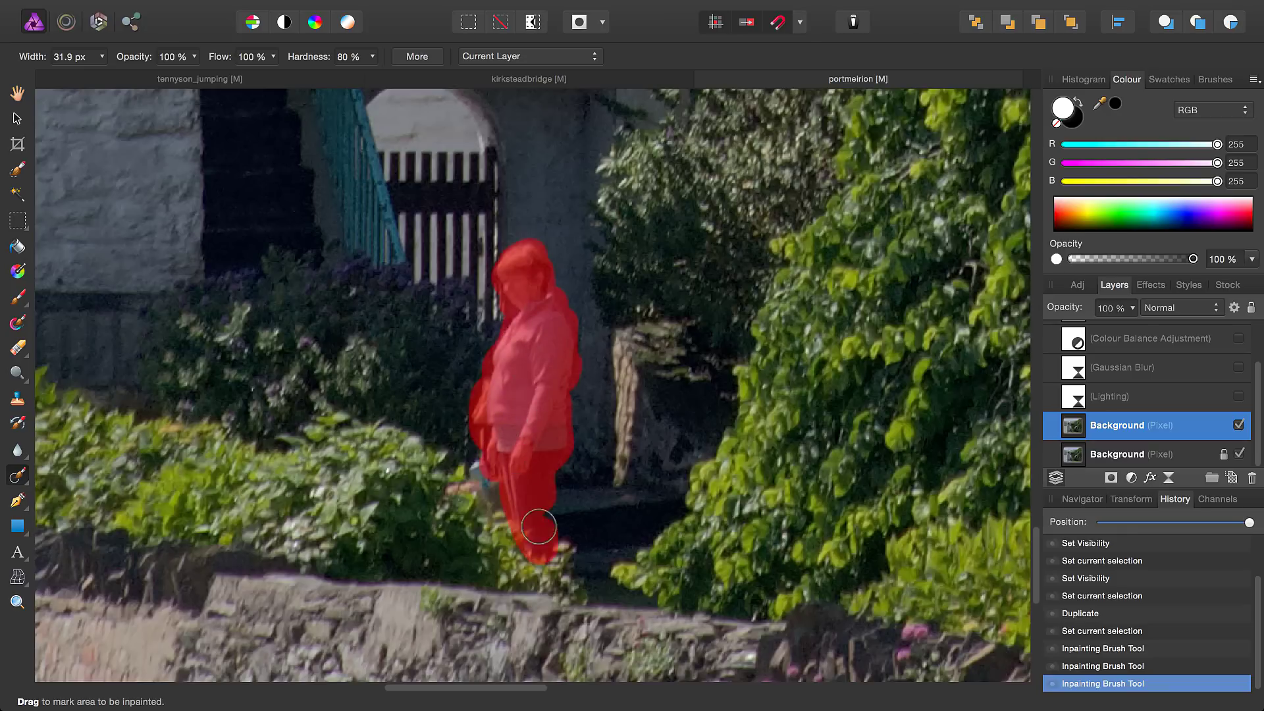
mouse_move(498, 459)
left_mouse_down()
mouse_move(536, 527)
mouse_move(483, 467)
mouse_move(523, 524)
mouse_move(530, 500)
mouse_move(539, 535)
mouse_move(501, 470)
left_mouse_up()
key("super+z")
key("super+z")
Step: Inpaint the two people in front of the large round bush, enlarging the brush to 52.1 px
scroll(601, 497, "down", 5)
scroll(601, 497, "right", 5)
scroll(439, 302, "up", 6)
mouse_move(452, 338)
left_mouse_down()
mouse_move(393, 560)
mouse_move(435, 454)
mouse_move(467, 513)
left_mouse_up()
key("bracketright")
key("bracketright")
key("bracketright")
key("bracketright")
key("bracketright")
left_click_drag(820, 356, 506, 337)
mouse_move(401, 306)
left_mouse_down()
mouse_move(402, 407)
mouse_move(342, 442)
mouse_move(431, 465)
left_mouse_up()
Step: Inpaint the man in the navy jacket and cap standing beside the tree trunk
scroll(304, 426, "right", 10)
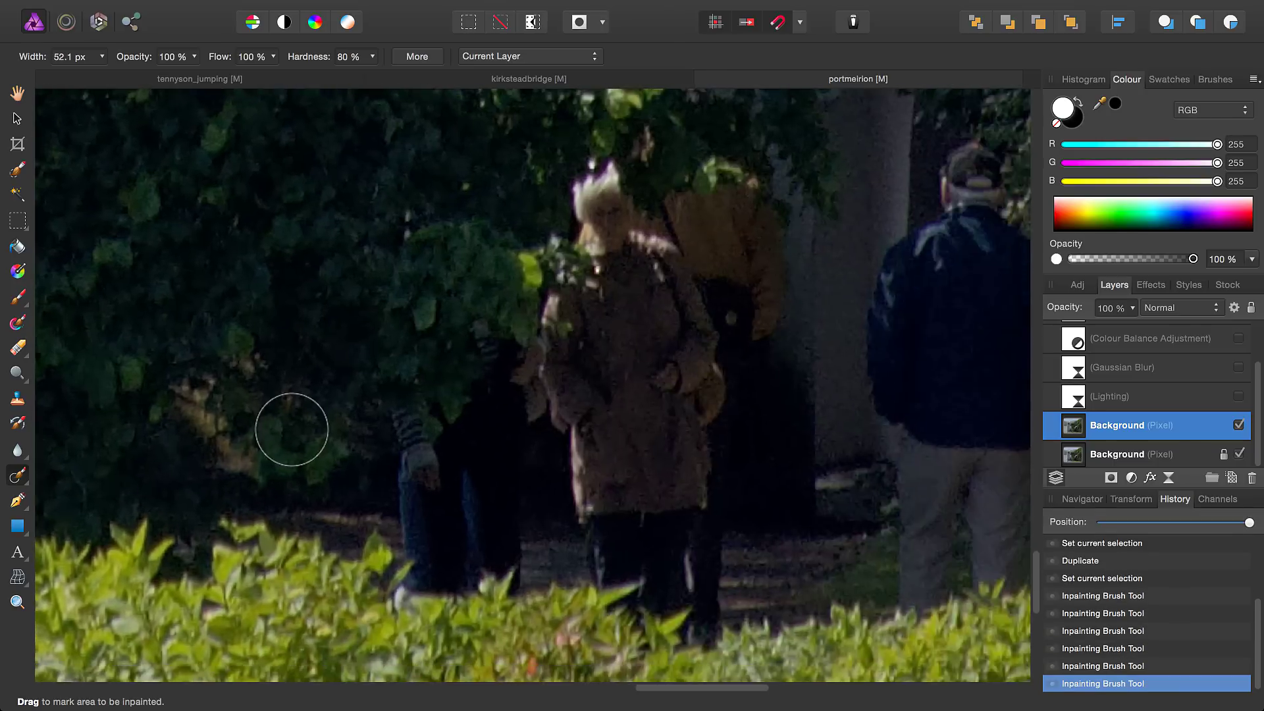
scroll(480, 428, "right", 5)
mouse_move(456, 233)
left_mouse_down()
mouse_move(556, 237)
mouse_move(485, 316)
mouse_move(447, 464)
mouse_move(431, 282)
mouse_move(609, 319)
mouse_move(592, 531)
mouse_move(612, 566)
left_mouse_up()
Step: Inpaint the leftover traces beside the tree trunk using a smaller 42.5 px brush, undoing unsatisfactory strokes
key("bracketright")
key("bracketright")
key("bracketright")
key("bracketleft")
key("bracketleft")
key("bracketleft")
key("bracketleft")
mouse_move(443, 283)
left_mouse_down()
mouse_move(444, 467)
mouse_move(408, 500)
left_mouse_up()
mouse_move(484, 309)
left_mouse_down()
mouse_move(450, 310)
mouse_move(454, 257)
mouse_move(449, 438)
left_mouse_up()
key("super+z")
left_click_drag(450, 292, 452, 348)
left_click_drag(452, 373, 461, 446)
key("super+z")
key("super+z")
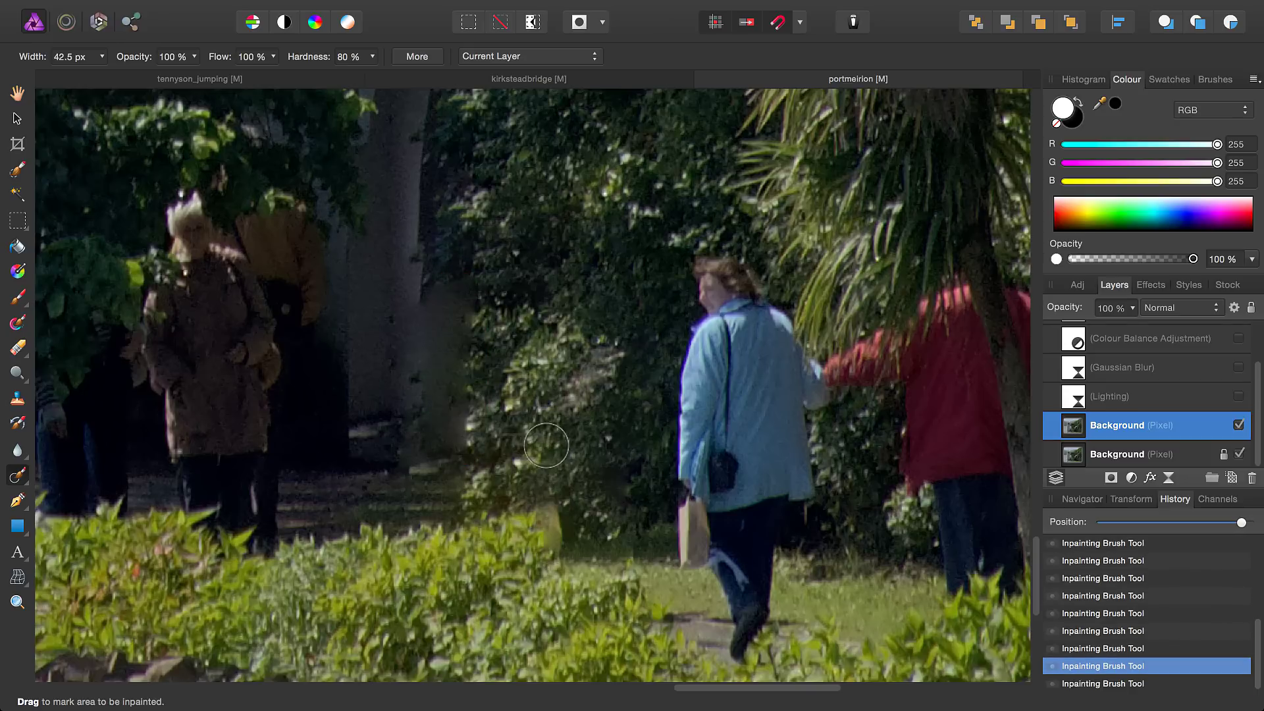
left_click_drag(562, 446, 637, 453)
Step: Inpaint the people in the brown and orange coats under the dark tree, enlarging the brush to 59 px
scroll(637, 452, "left", 7)
mouse_move(366, 224)
left_mouse_down()
mouse_move(412, 286)
mouse_move(339, 384)
mouse_move(422, 308)
mouse_move(421, 414)
mouse_move(393, 442)
mouse_move(382, 427)
mouse_move(389, 538)
mouse_move(434, 475)
mouse_move(389, 507)
left_mouse_up()
key("super+z")
scroll(536, 466, "left", 18)
mouse_move(632, 254)
left_mouse_down()
mouse_move(625, 306)
mouse_move(662, 386)
mouse_move(626, 522)
mouse_move(678, 575)
mouse_move(643, 353)
mouse_move(514, 412)
mouse_move(480, 445)
mouse_move(529, 510)
left_mouse_up()
key("]")
left_click_drag(693, 285, 702, 388)
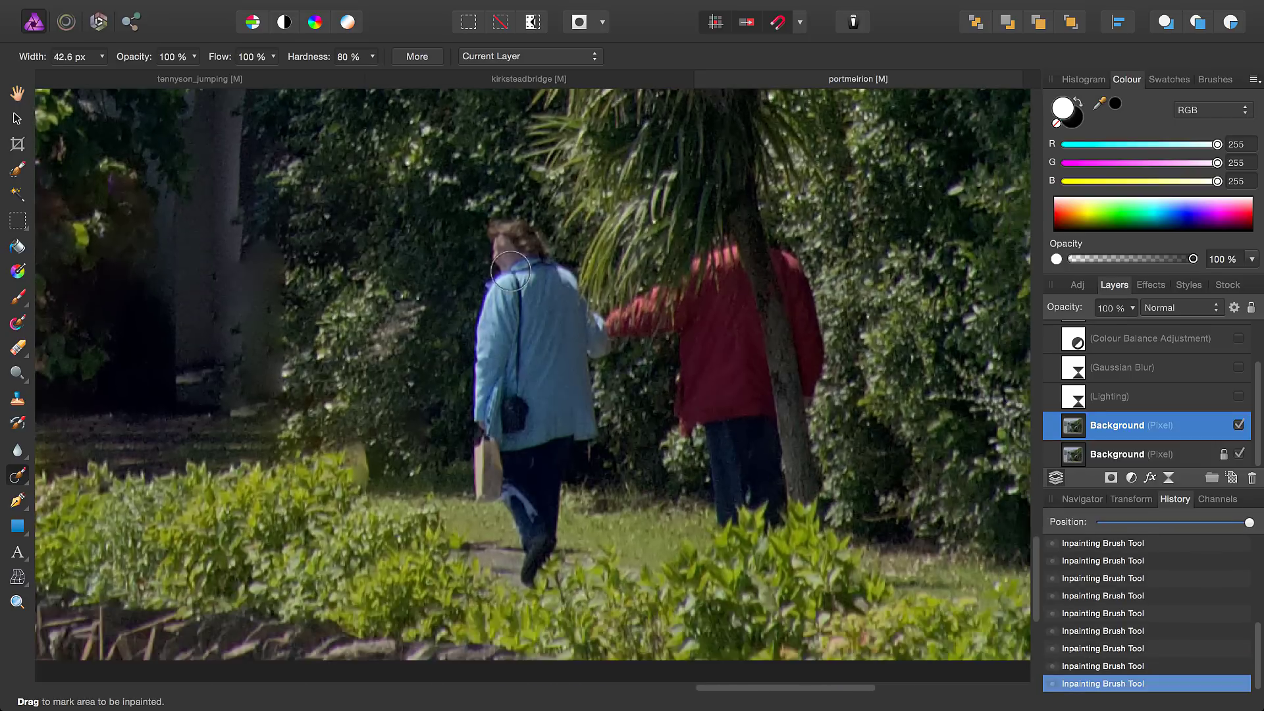
Step: Inpaint the remaining people in the light blue and red coats beside the palm tree, adjusting the brush size as needed
mouse_move(475, 255)
left_mouse_down()
mouse_move(531, 248)
mouse_move(651, 310)
mouse_move(553, 355)
mouse_move(521, 297)
mouse_move(498, 372)
mouse_move(523, 546)
mouse_move(612, 320)
mouse_move(752, 438)
mouse_move(625, 492)
mouse_move(629, 512)
left_mouse_up()
key("bracketright")
mouse_move(502, 262)
left_mouse_down()
mouse_move(541, 262)
mouse_move(535, 375)
mouse_move(513, 235)
left_mouse_up()
scroll(657, 445, "up", 3)
mouse_move(497, 340)
left_mouse_down()
mouse_move(529, 468)
mouse_move(417, 389)
left_mouse_up()
left_click_drag(609, 306, 673, 549)
left_click_drag(650, 371, 617, 312)
scroll(737, 394, "down", 3)
left_click_drag(519, 401, 482, 198)
key("bracketleft")
key("bracketleft")
key("bracketleft")
left_click_drag(532, 388, 486, 194)
Step: Fit the whole photo in view and make all layers from White Balance Adjustment down to Lighting visible again
key("h")
left_click_drag(371, 451, 799, 460)
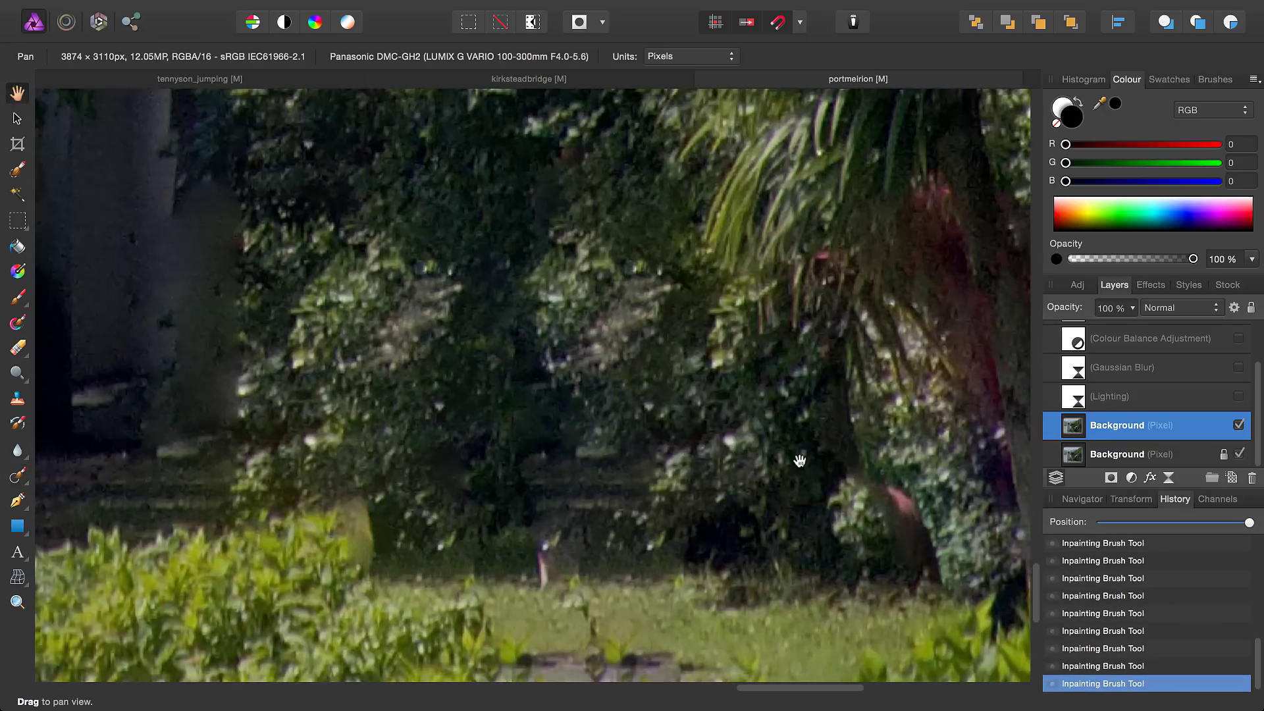
key("super+0")
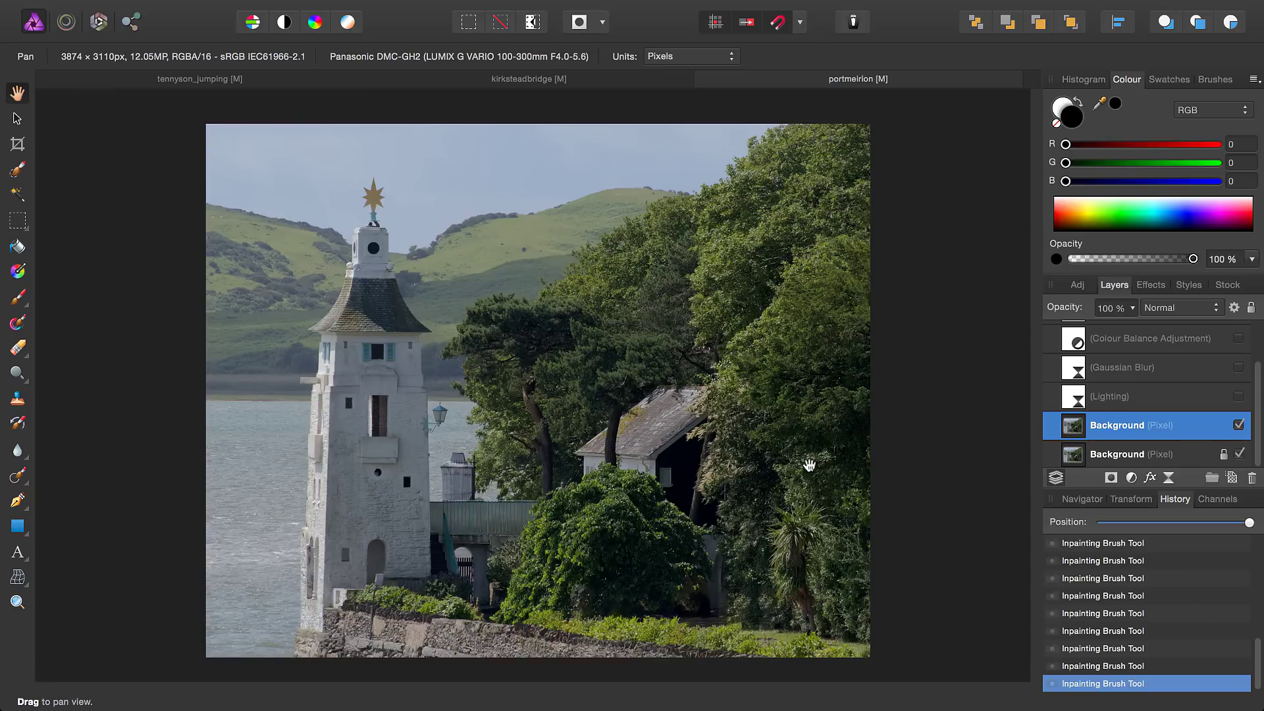
left_click(1173, 399)
scroll(1173, 403, "up", 2)
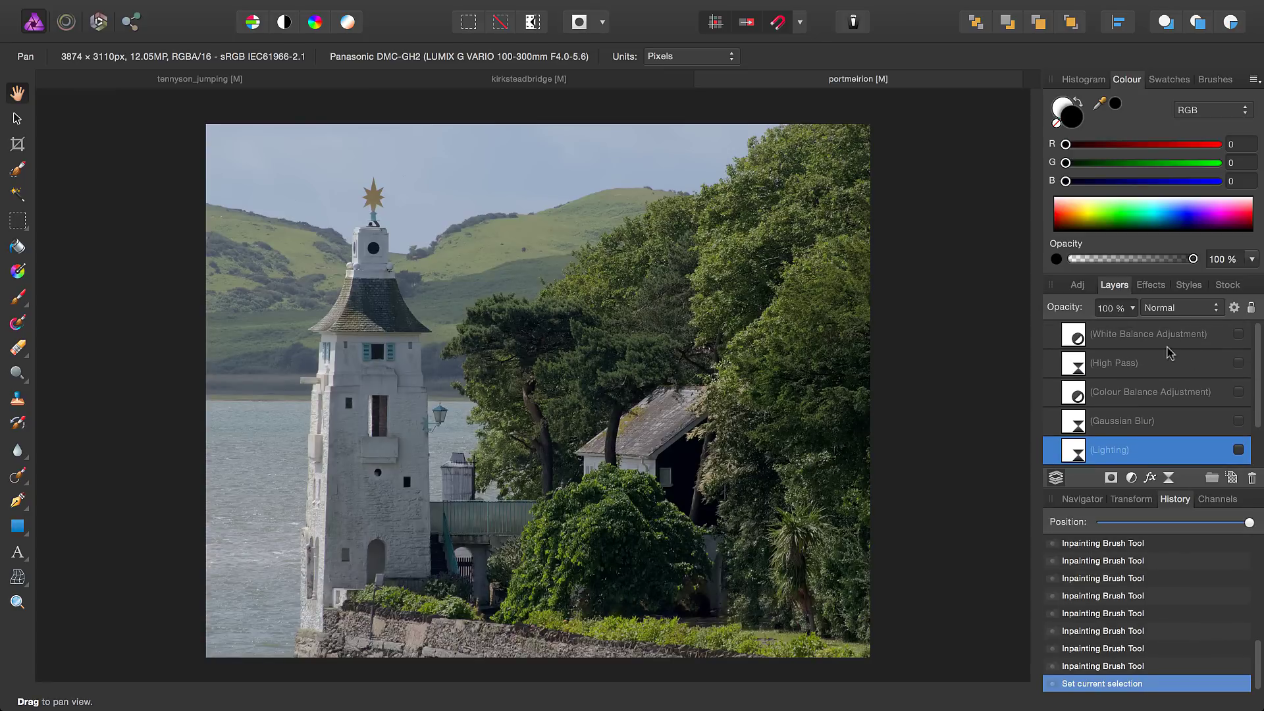
left_click(1150, 343, "shift")
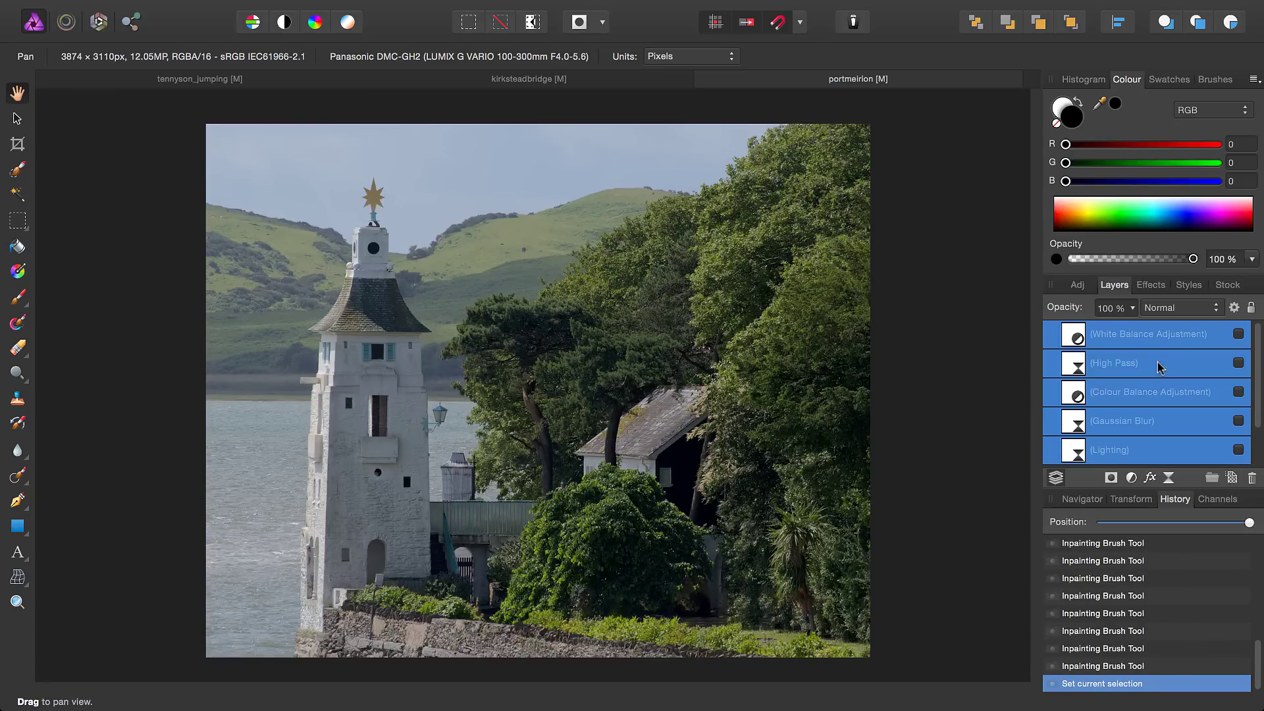
left_click(1238, 335)
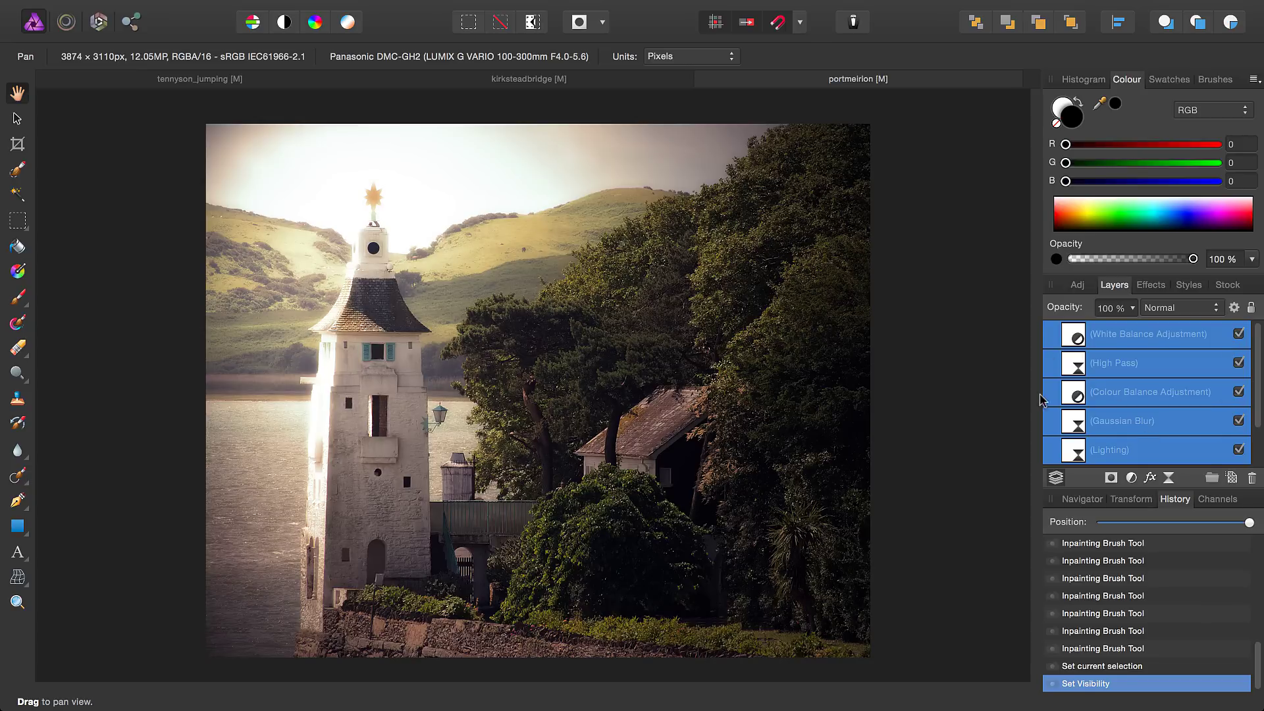
Step: Hide and reshow the retouched upper Background layer to compare the photo before and after inpainting
scroll(1240, 369, "down", 2)
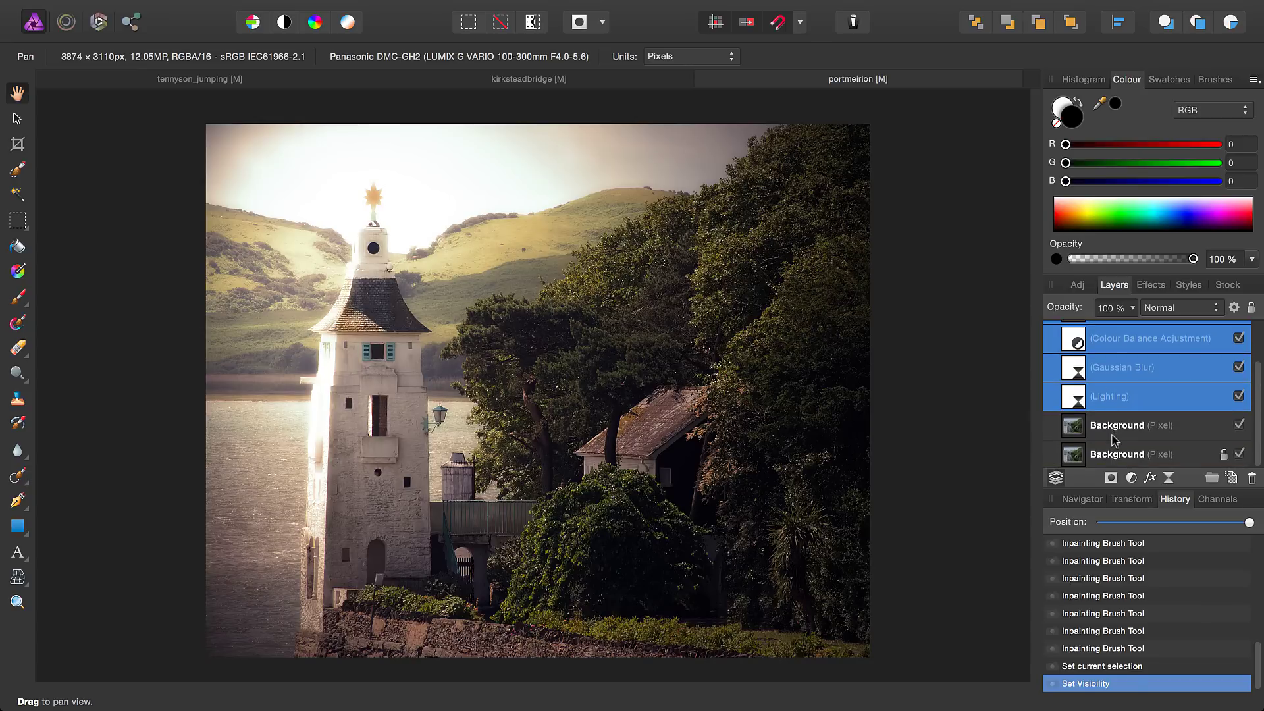
left_click(1116, 434)
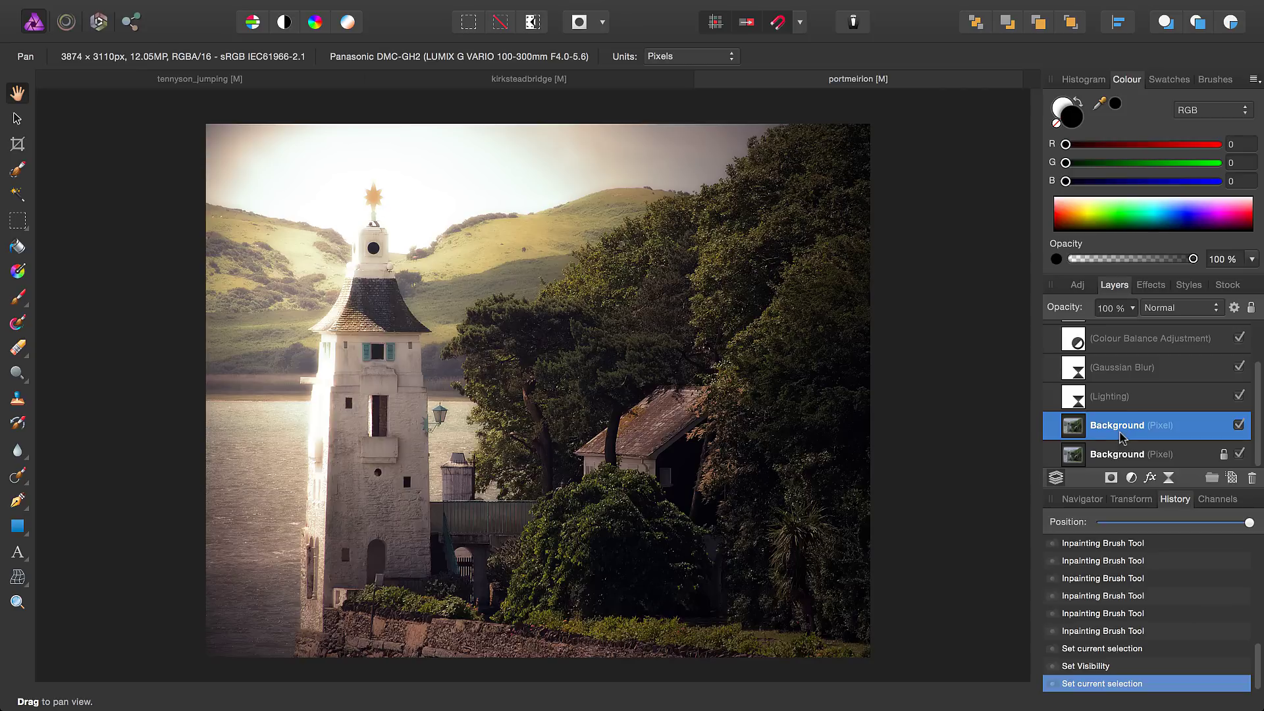
left_click(1238, 425)
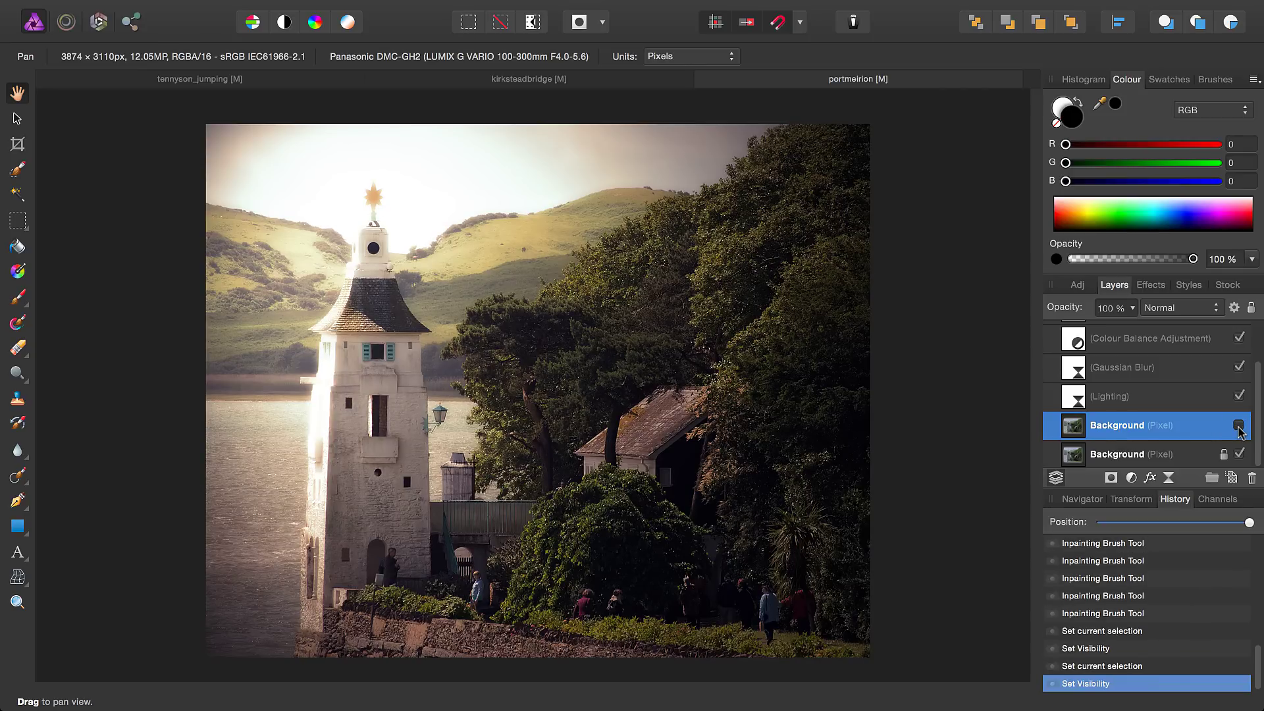
left_click(1238, 426)
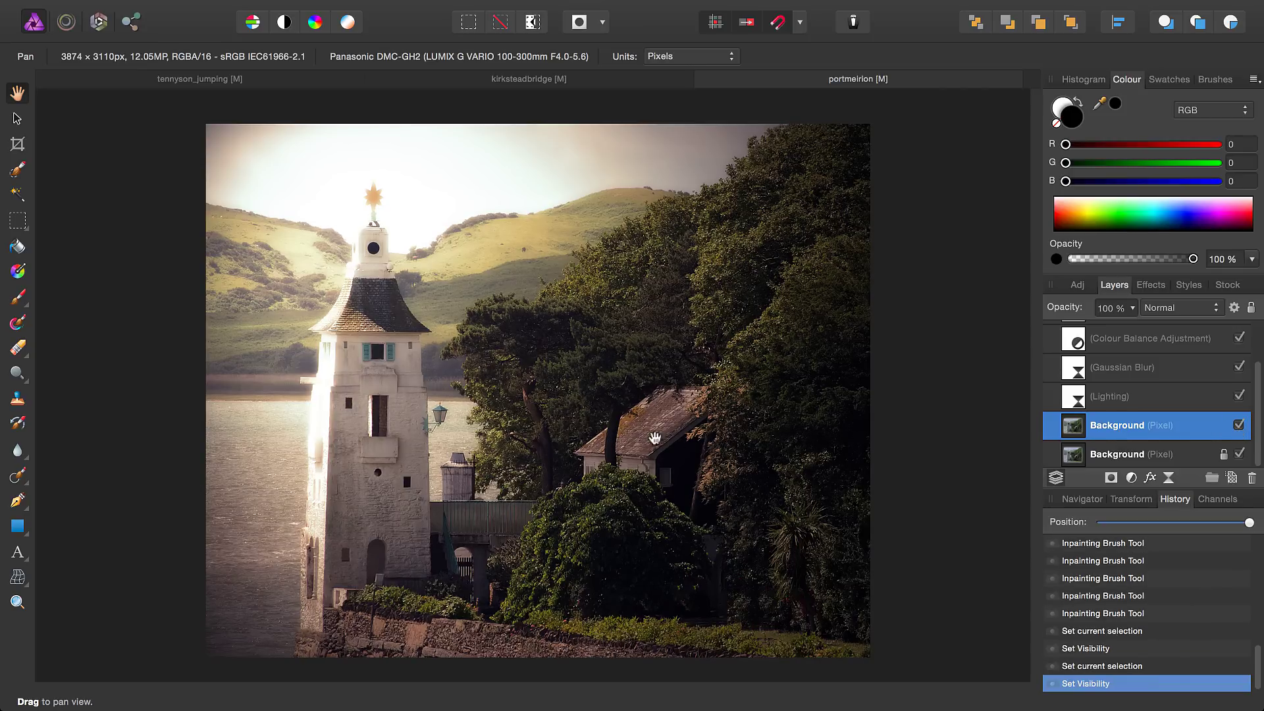